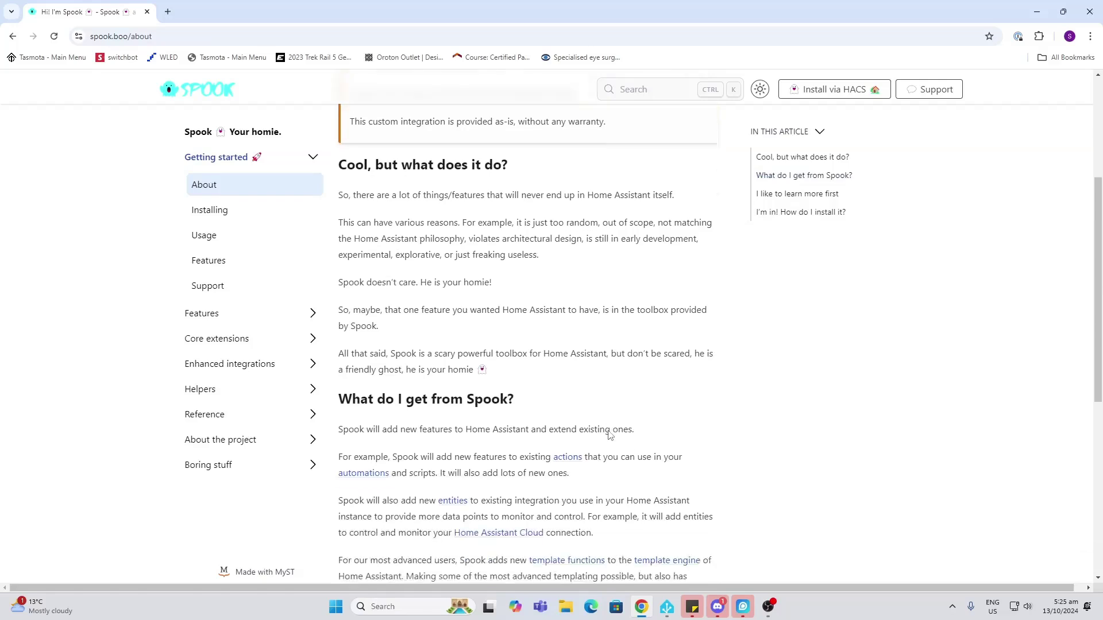
{"action": "scroll", "coordinate": [609, 435], "scroll_direction": "down", "scroll_amount": 1}
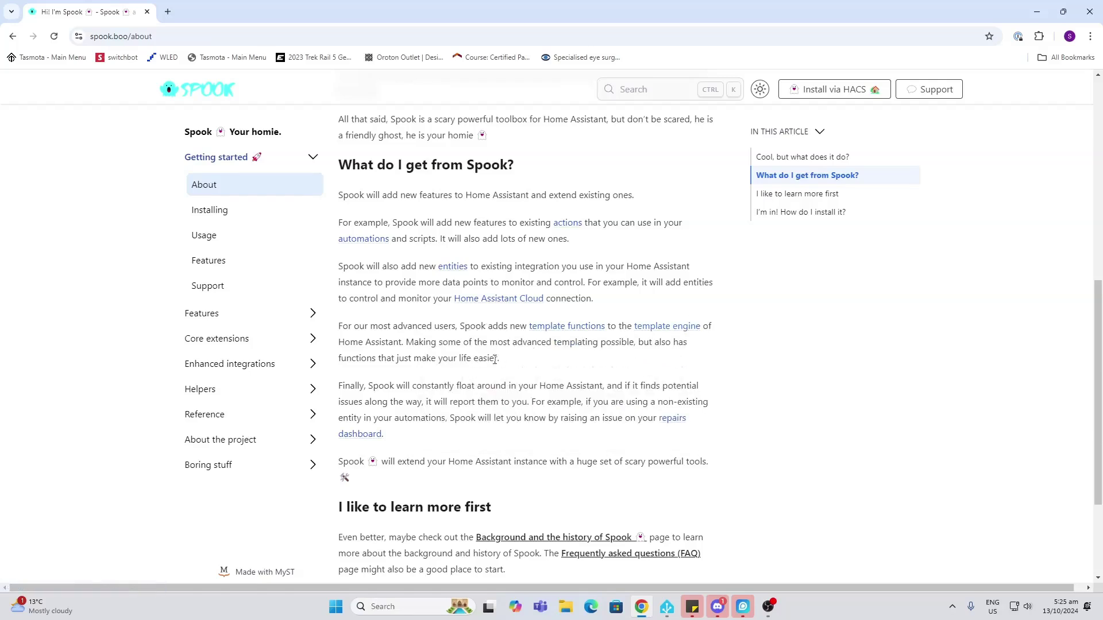
Read the Spook About page and highlight the paragraph on repair-issue reporting
{"action": "scroll", "coordinate": [492, 368], "scroll_direction": "down", "scroll_amount": 1}
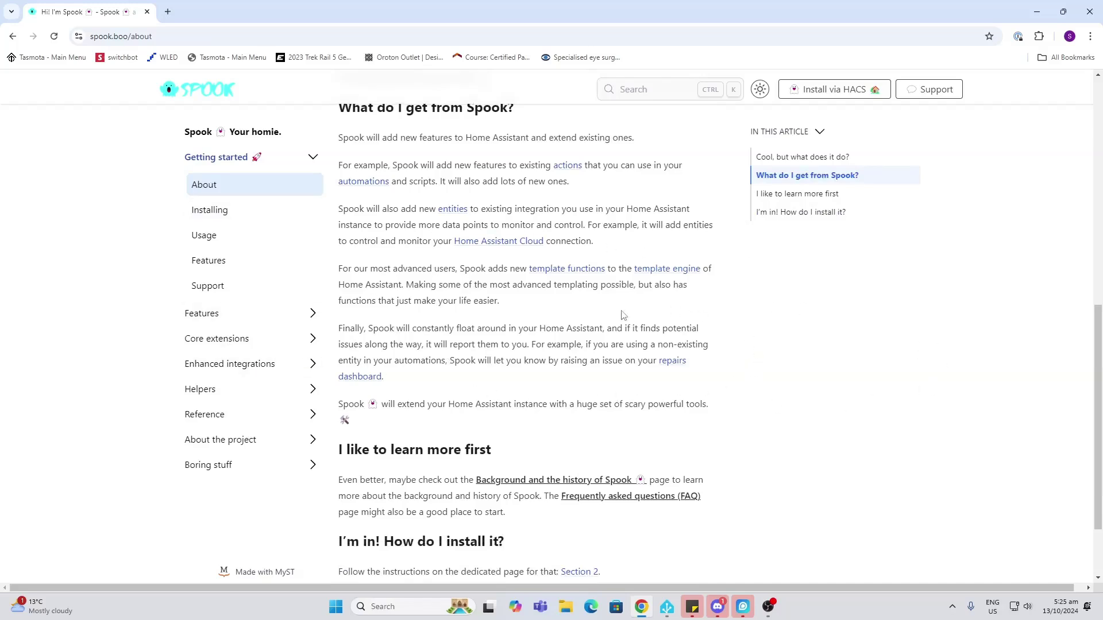
{"action": "left_click_drag", "start_coordinate": [560, 328], "coordinate": [562, 359]}
{"action": "left_click", "coordinate": [566, 355]}
Read the Installing guide's Requirements and Installation sections, then go to HACS in Home Assistant
{"action": "left_click", "coordinate": [214, 211]}
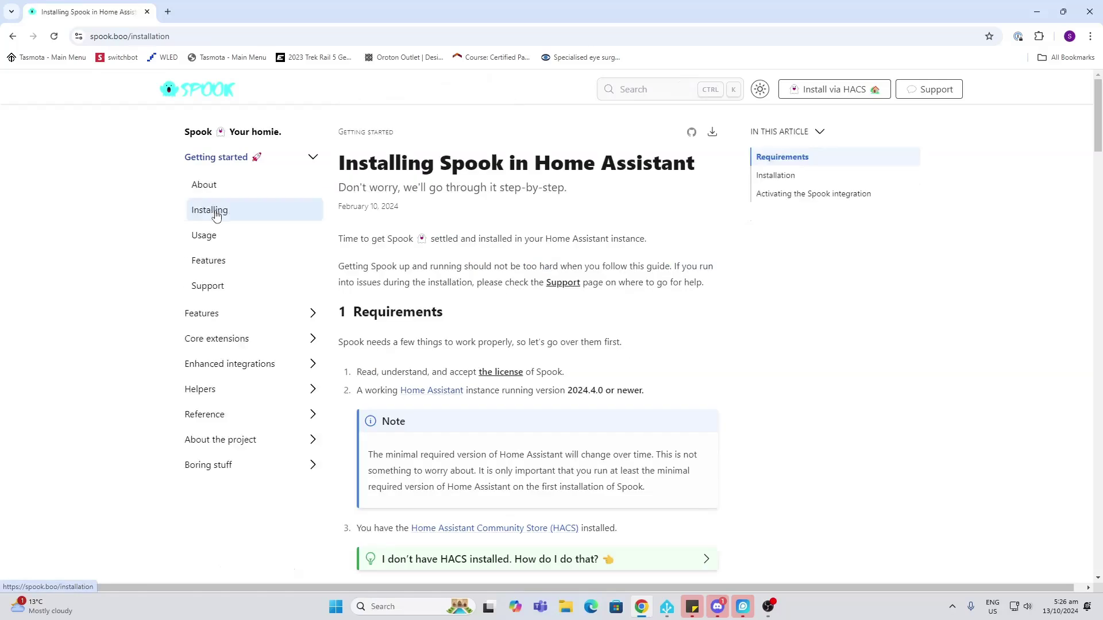
{"action": "scroll", "coordinate": [618, 428], "scroll_direction": "down", "scroll_amount": 2}
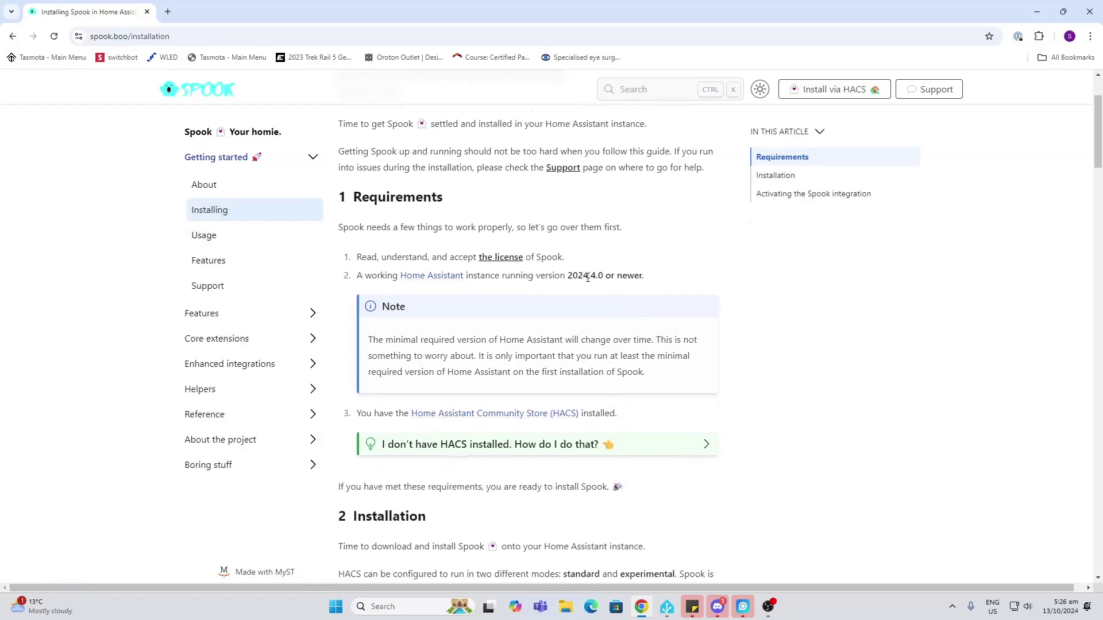
{"action": "scroll", "coordinate": [587, 369], "scroll_direction": "down", "scroll_amount": 2}
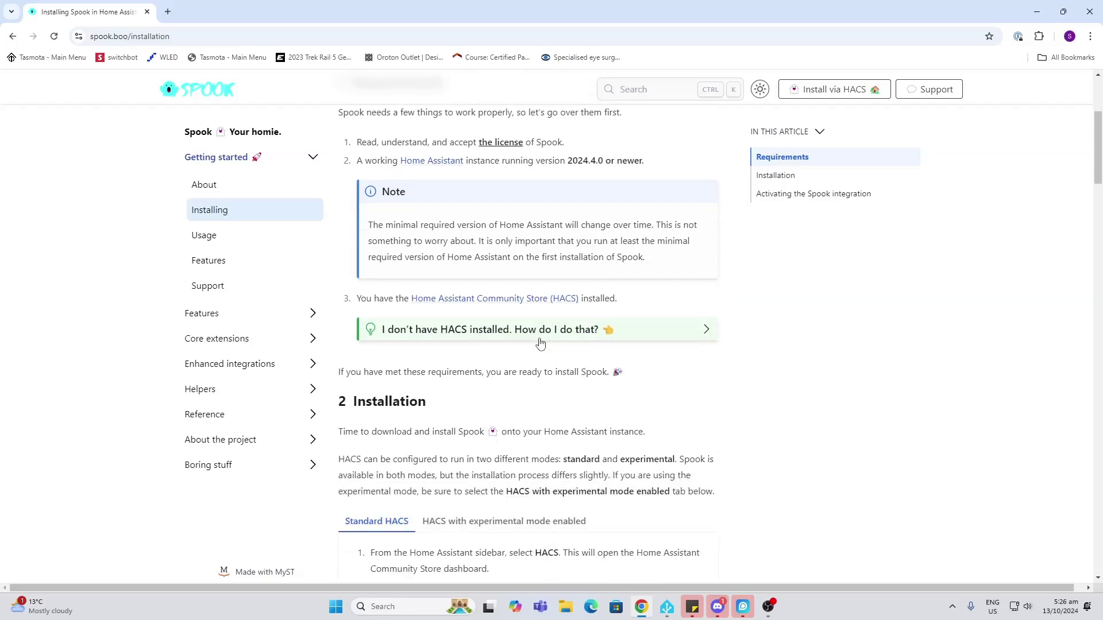
{"action": "scroll", "coordinate": [540, 343], "scroll_direction": "down", "scroll_amount": 1}
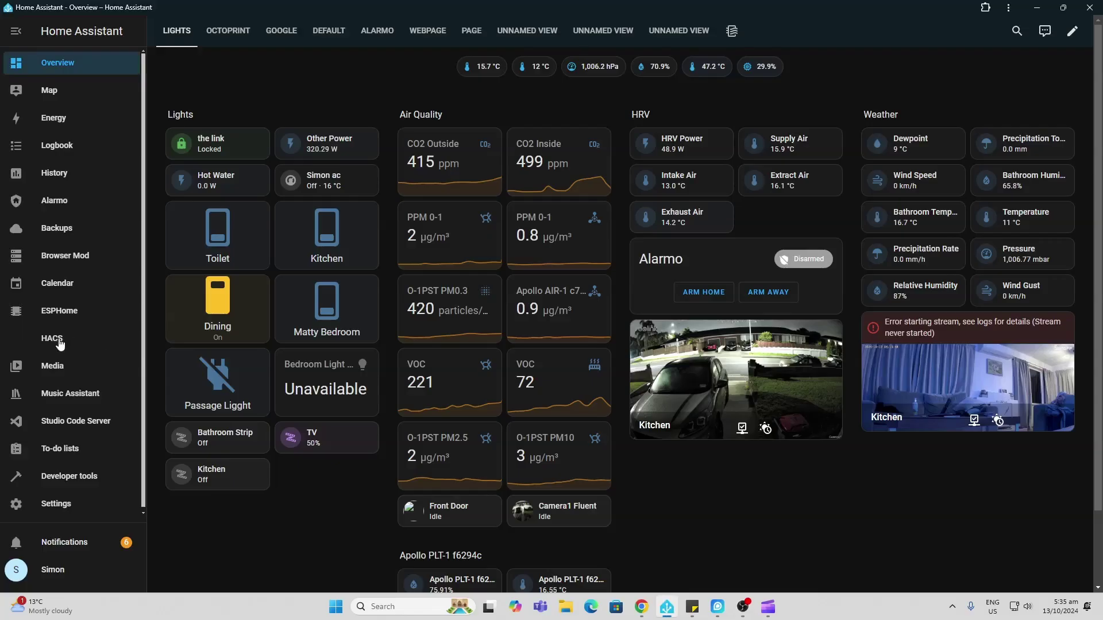
{"action": "left_click", "coordinate": [57, 343]}
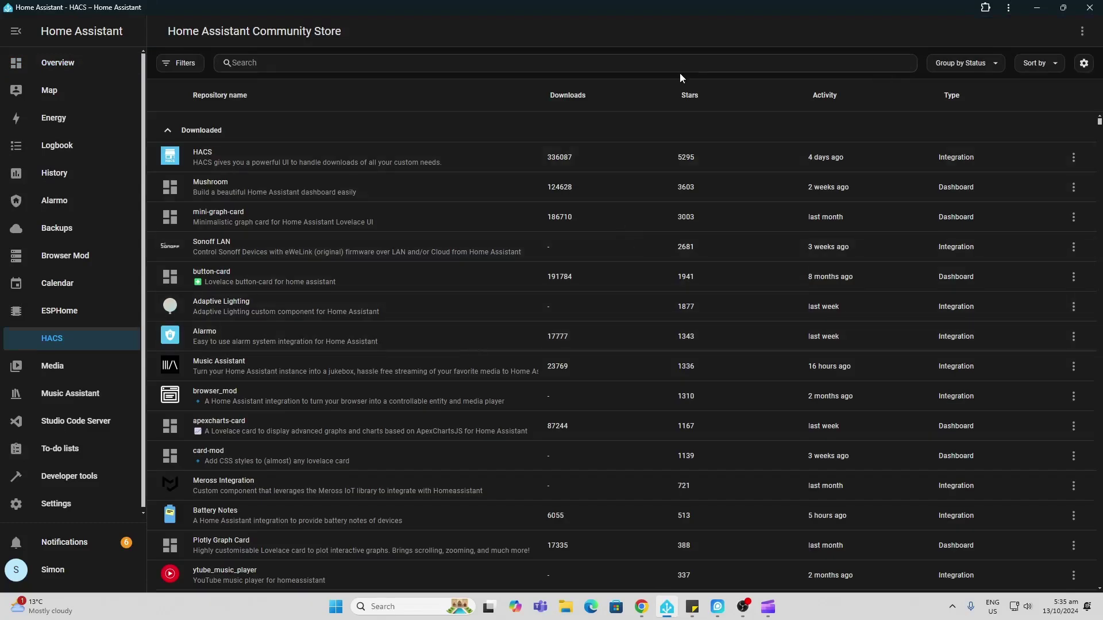
Search HACS for 'spook' and download the Spook repository at version v3.1.0
{"action": "left_click", "coordinate": [685, 63]}
{"action": "type", "text": "spook"}
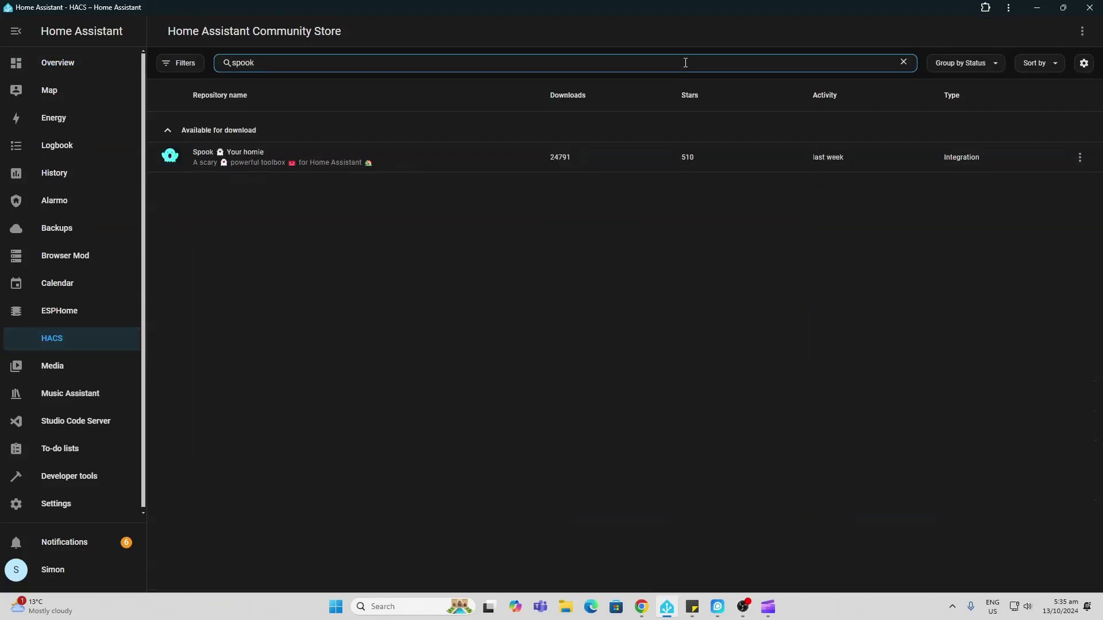
{"action": "left_click", "coordinate": [606, 156]}
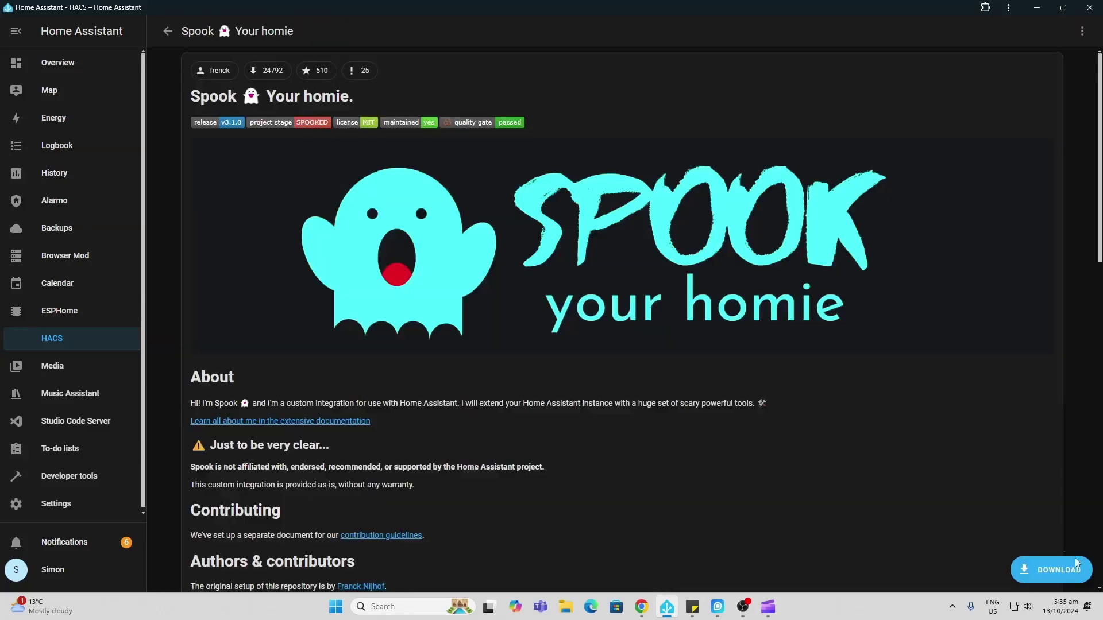
{"action": "left_click", "coordinate": [1063, 571]}
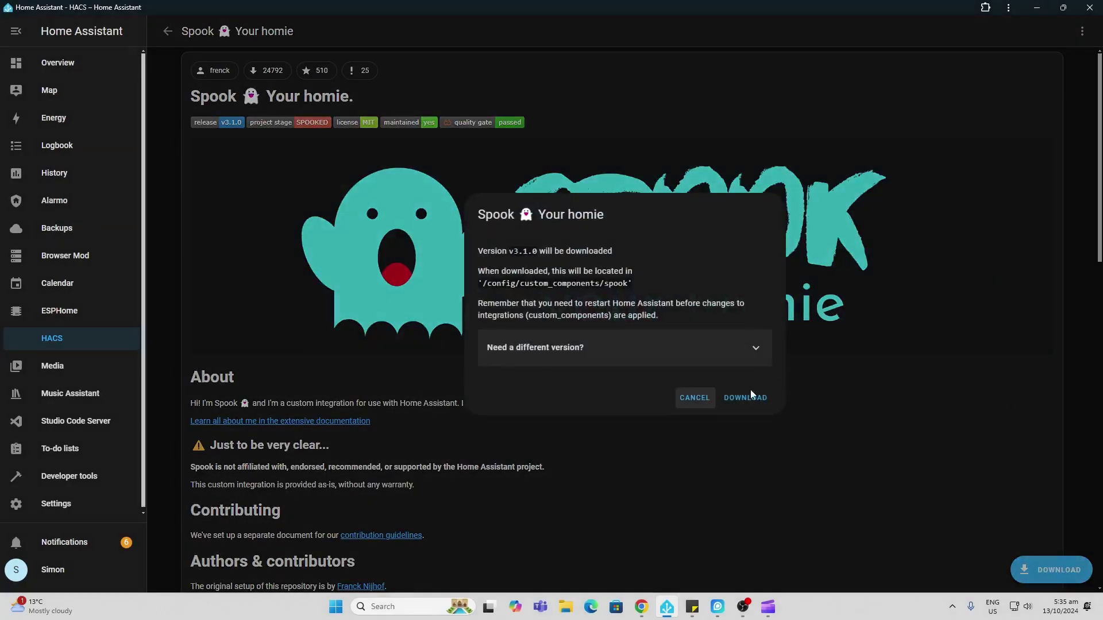
{"action": "left_click", "coordinate": [742, 402]}
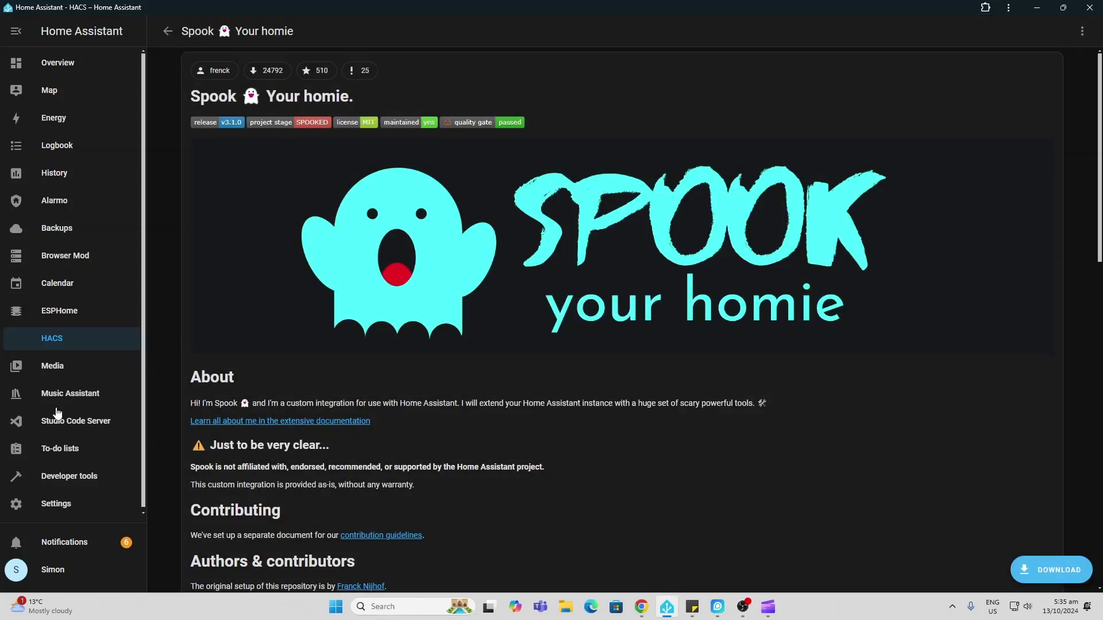
{"action": "scroll", "coordinate": [81, 422], "scroll_direction": "down", "scroll_amount": 1}
{"action": "left_click", "coordinate": [81, 508]}
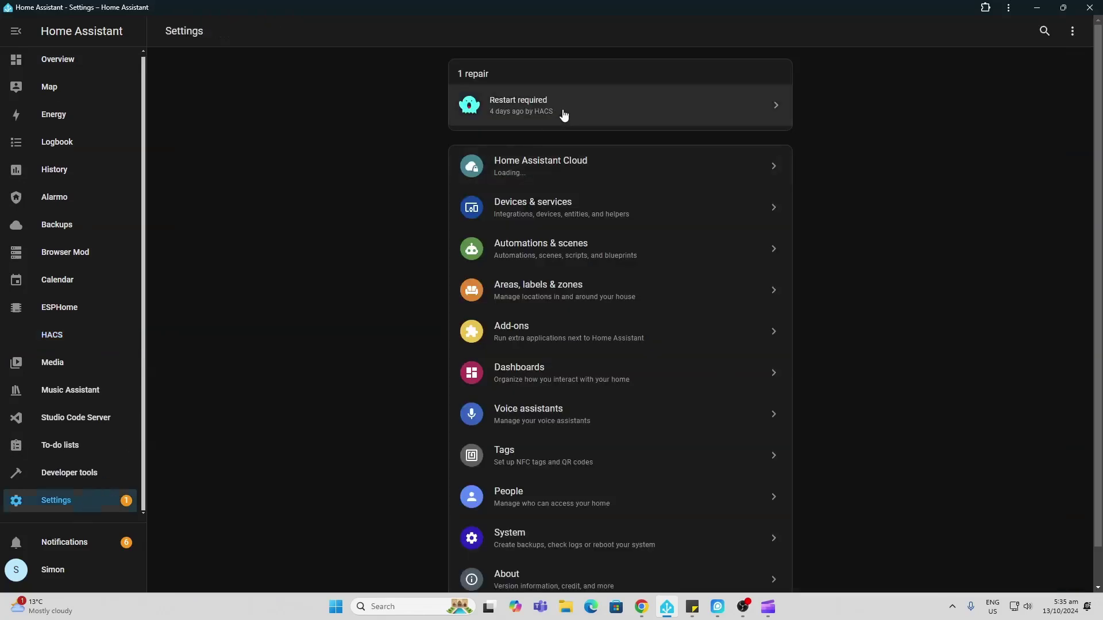
Restart Home Assistant through the 'Restart required' repair
{"action": "left_click", "coordinate": [563, 112]}
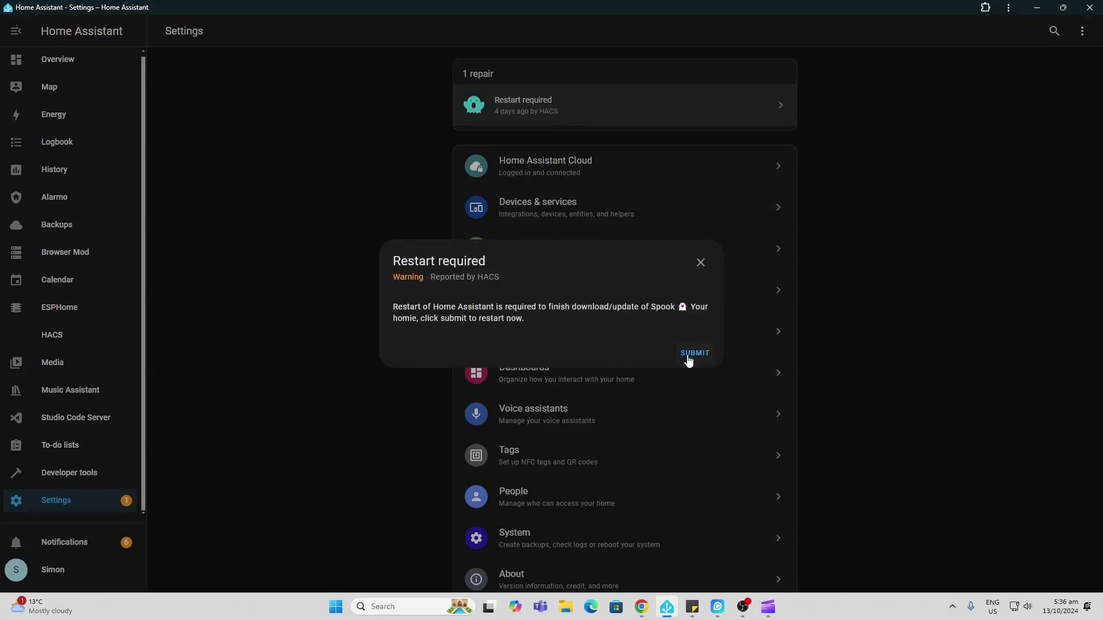
{"action": "left_click", "coordinate": [688, 353]}
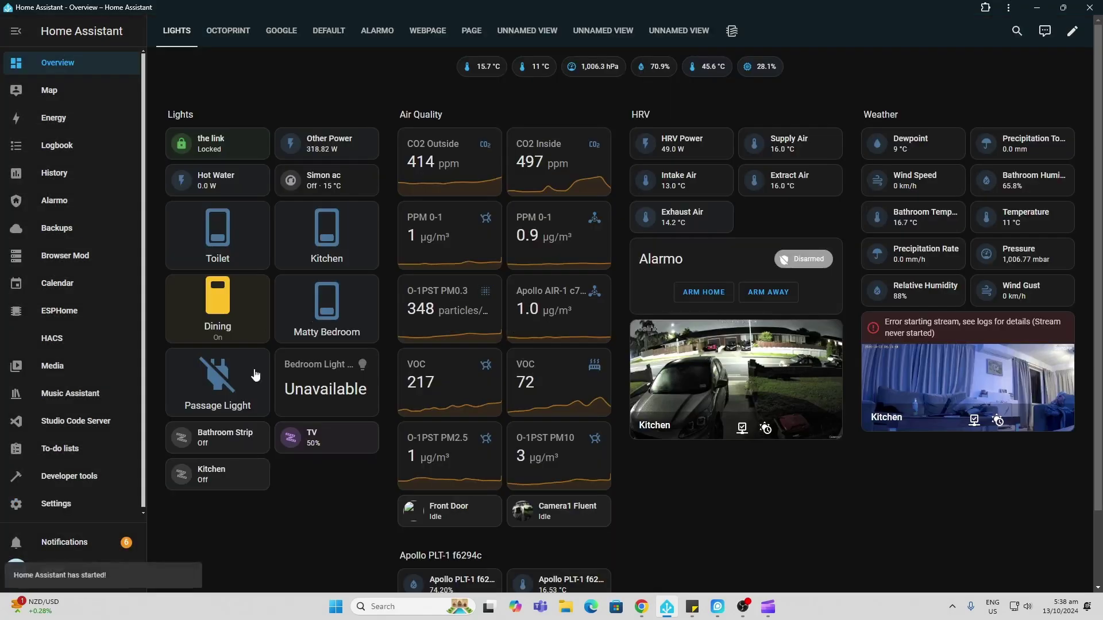
Add the Spook integration under Devices & services and restart Home Assistant
{"action": "left_click", "coordinate": [64, 507]}
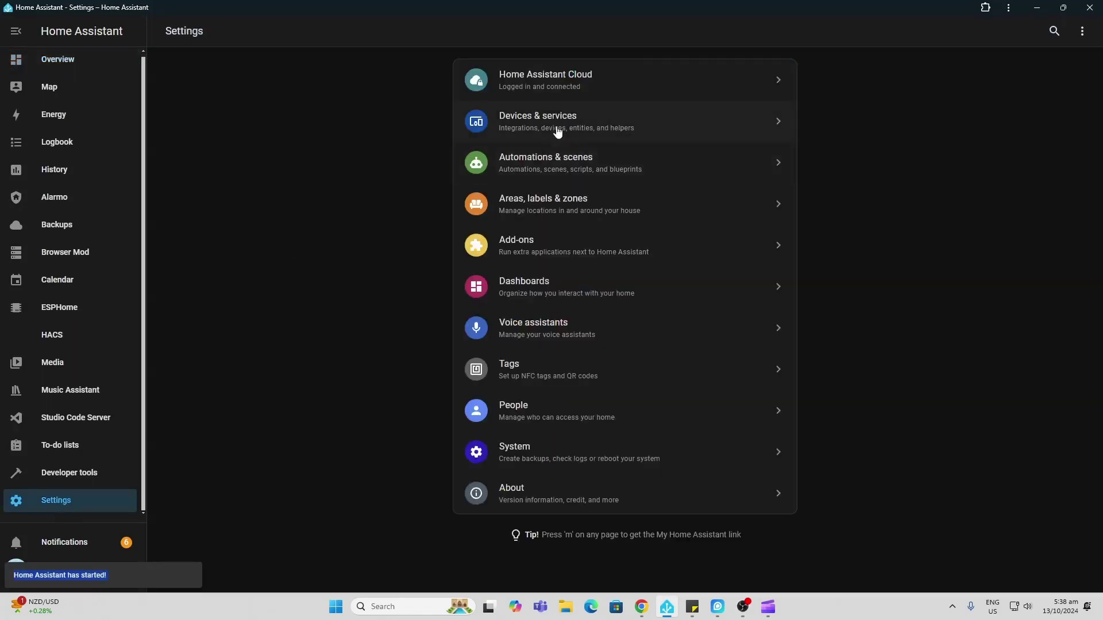
{"action": "left_click", "coordinate": [557, 130]}
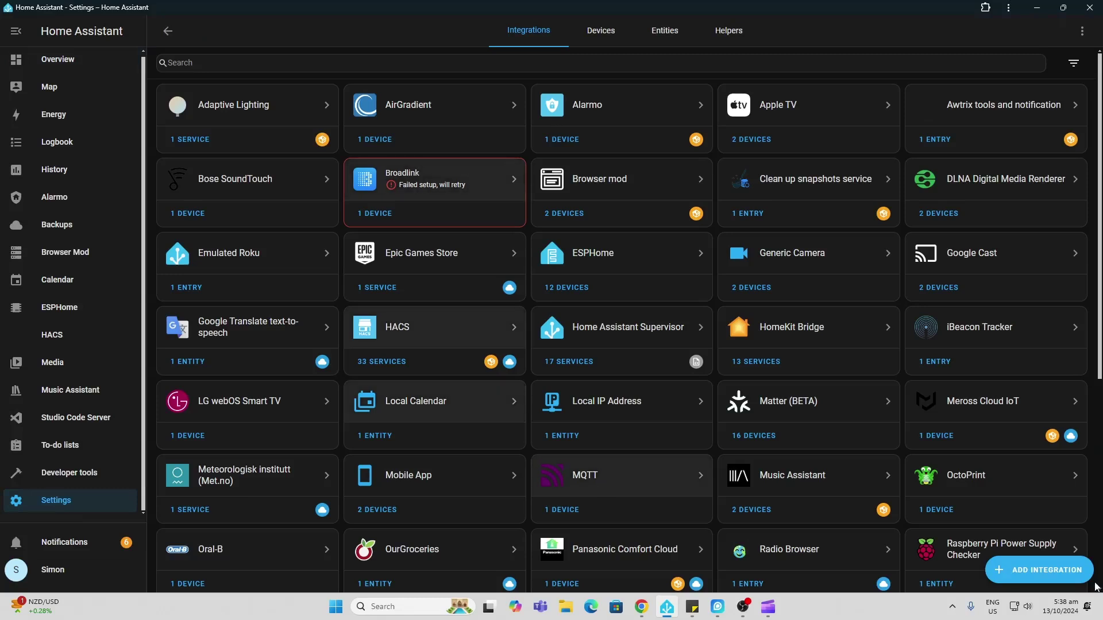
{"action": "left_click", "coordinate": [1054, 571]}
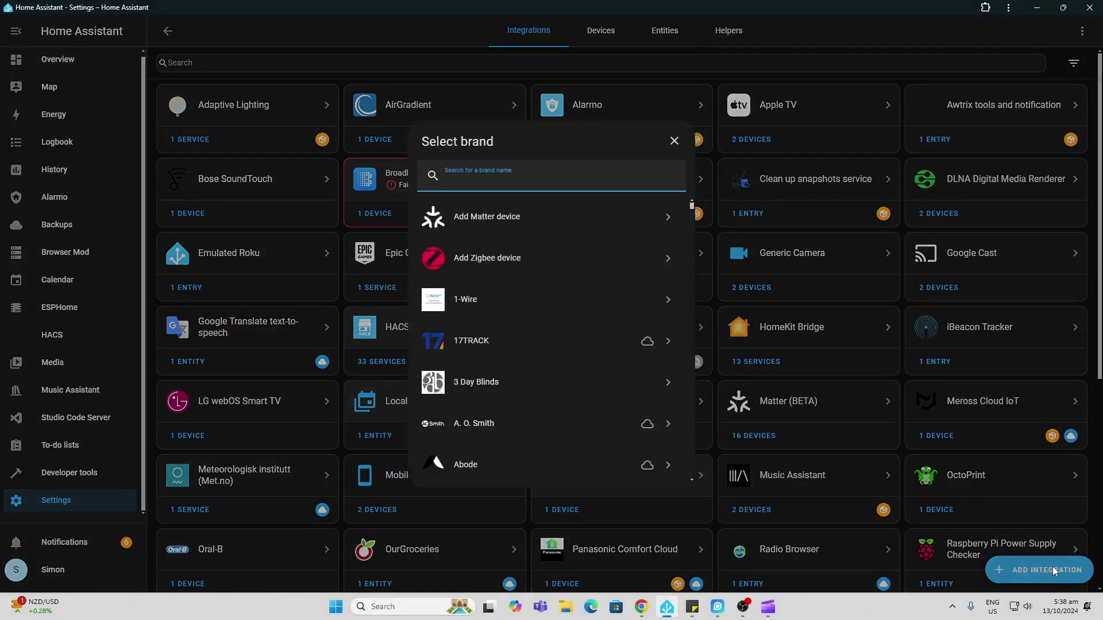
{"action": "type", "text": "spo"}
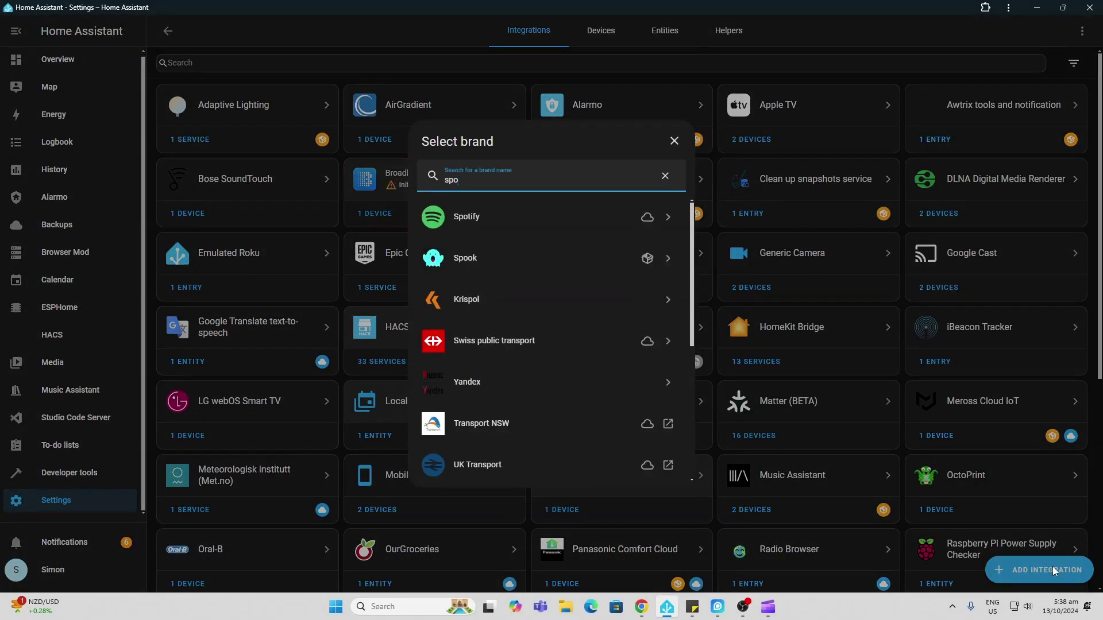
{"action": "type", "text": "ok"}
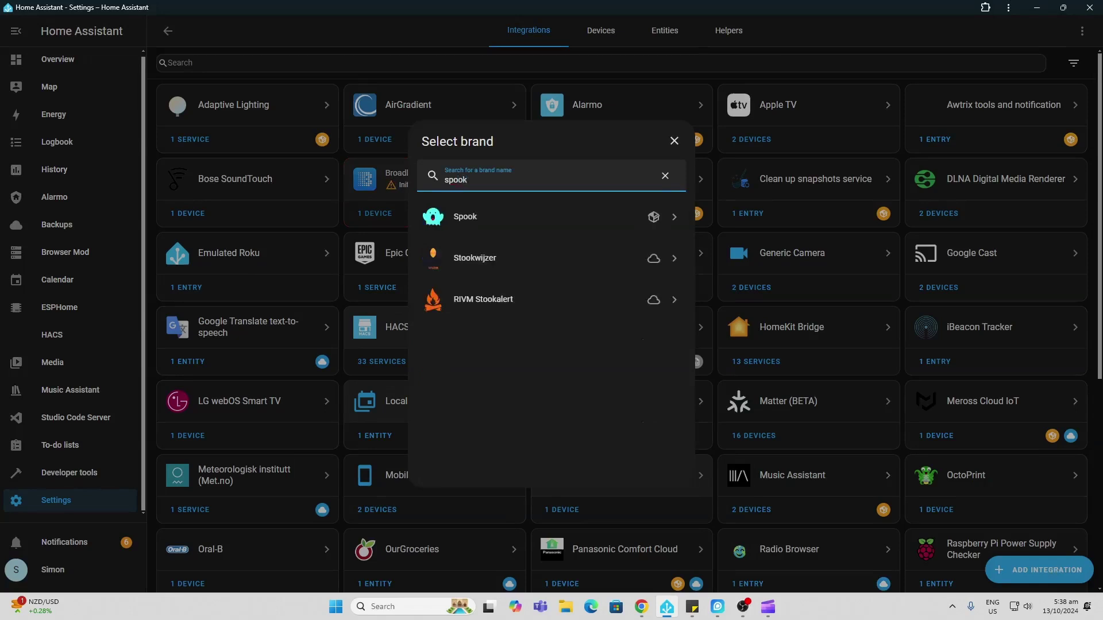
{"action": "left_click", "coordinate": [504, 229]}
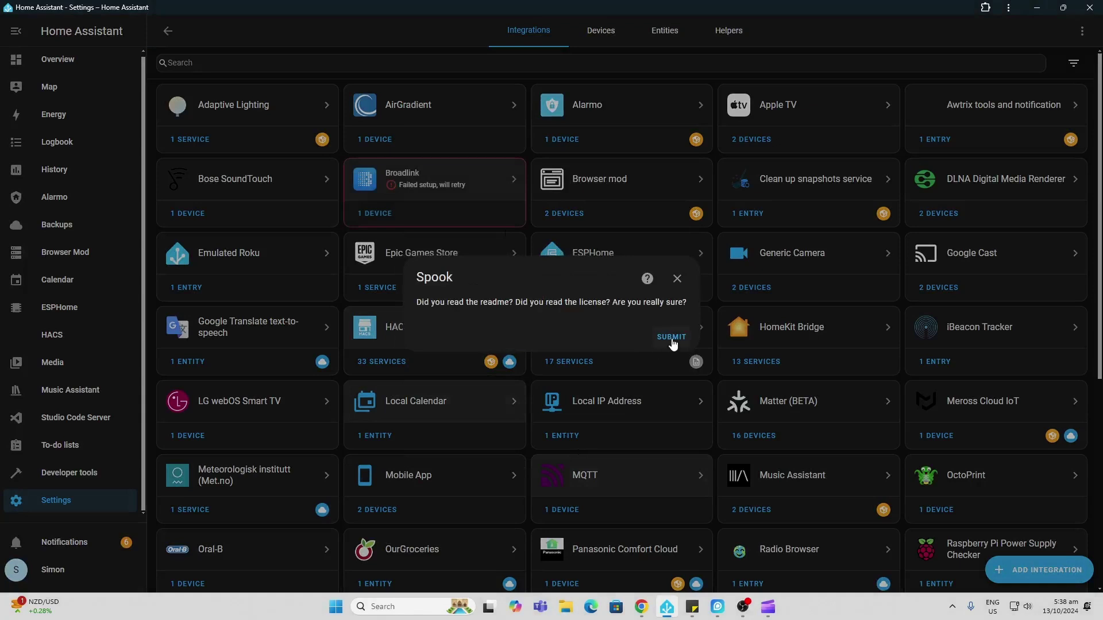
{"action": "left_click", "coordinate": [672, 338]}
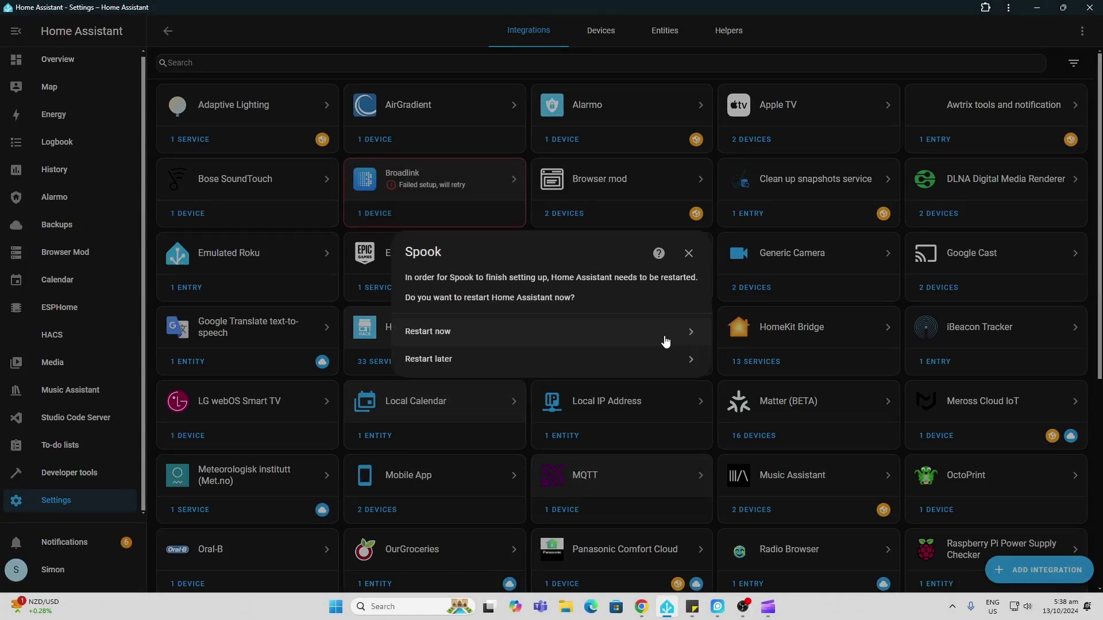
{"action": "left_click", "coordinate": [666, 342]}
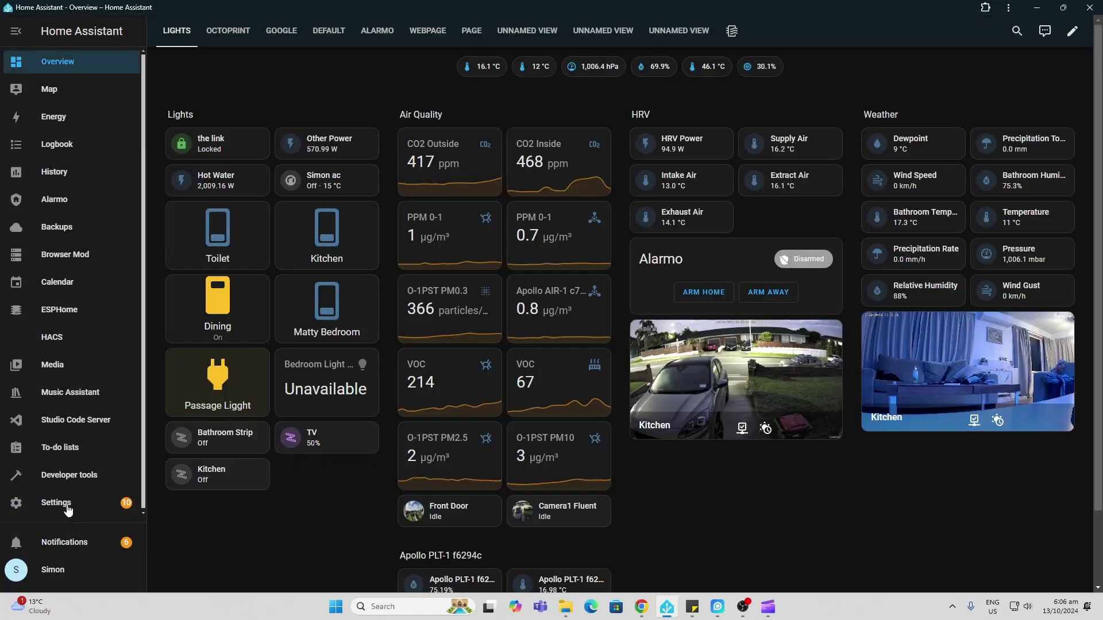
View Spook's 3 devices and open the Repairs device showing 10 active, 8 ignored issues
{"action": "left_click", "coordinate": [65, 505]}
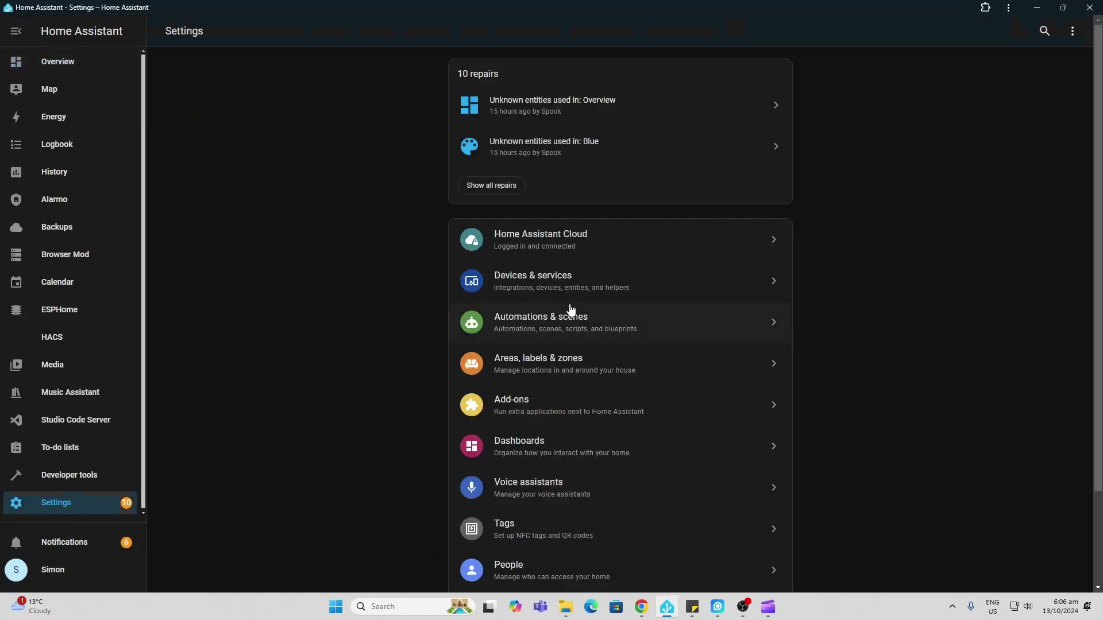
{"action": "left_click", "coordinate": [581, 278]}
{"action": "scroll", "coordinate": [628, 442], "scroll_direction": "down", "scroll_amount": 7}
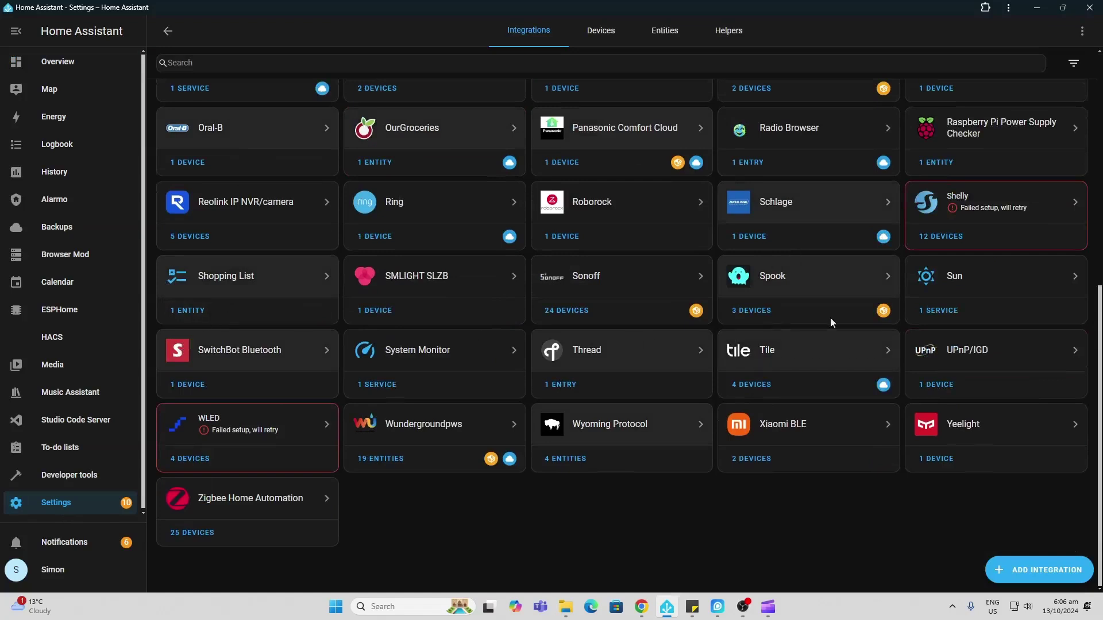
{"action": "left_click", "coordinate": [752, 311]}
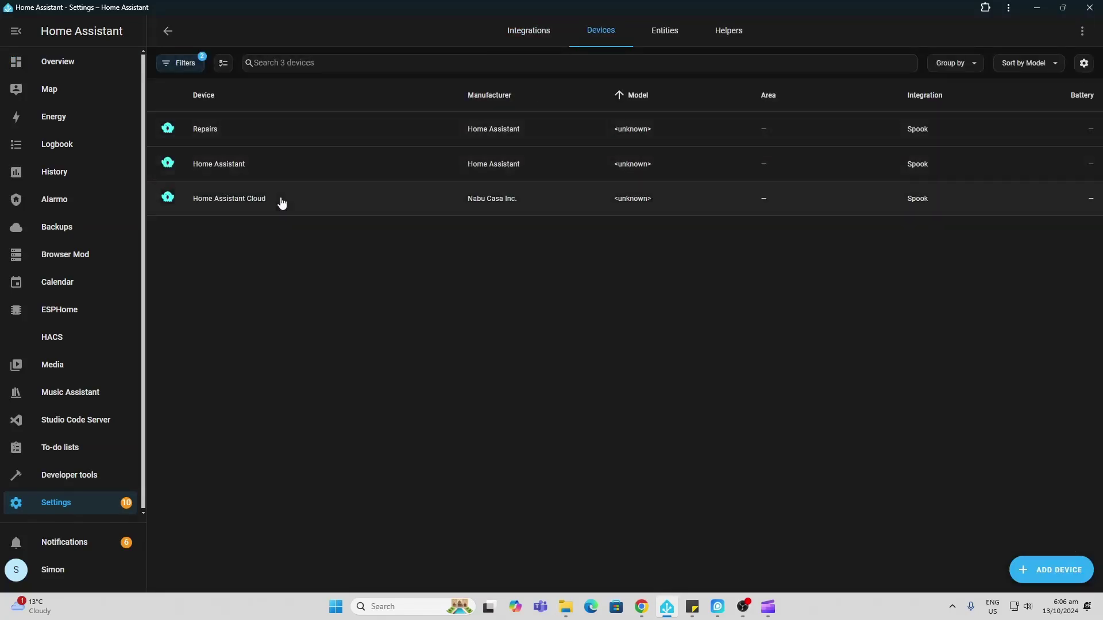
{"action": "left_click", "coordinate": [280, 134]}
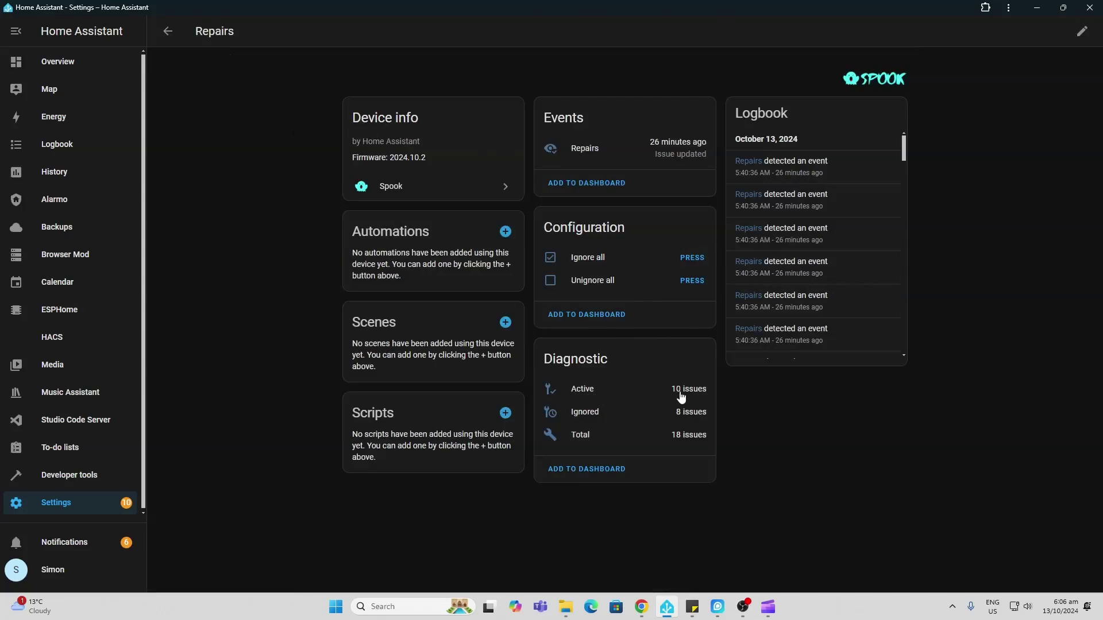
Browse the Home Assistant device page that Spook created
{"action": "left_click", "coordinate": [167, 33]}
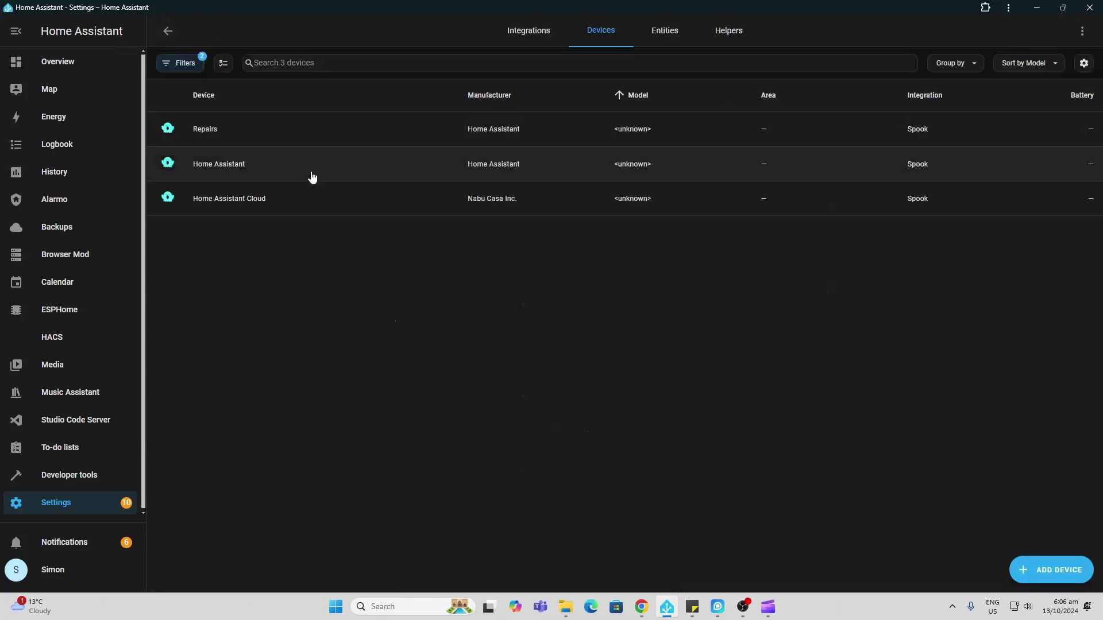
{"action": "left_click", "coordinate": [236, 171]}
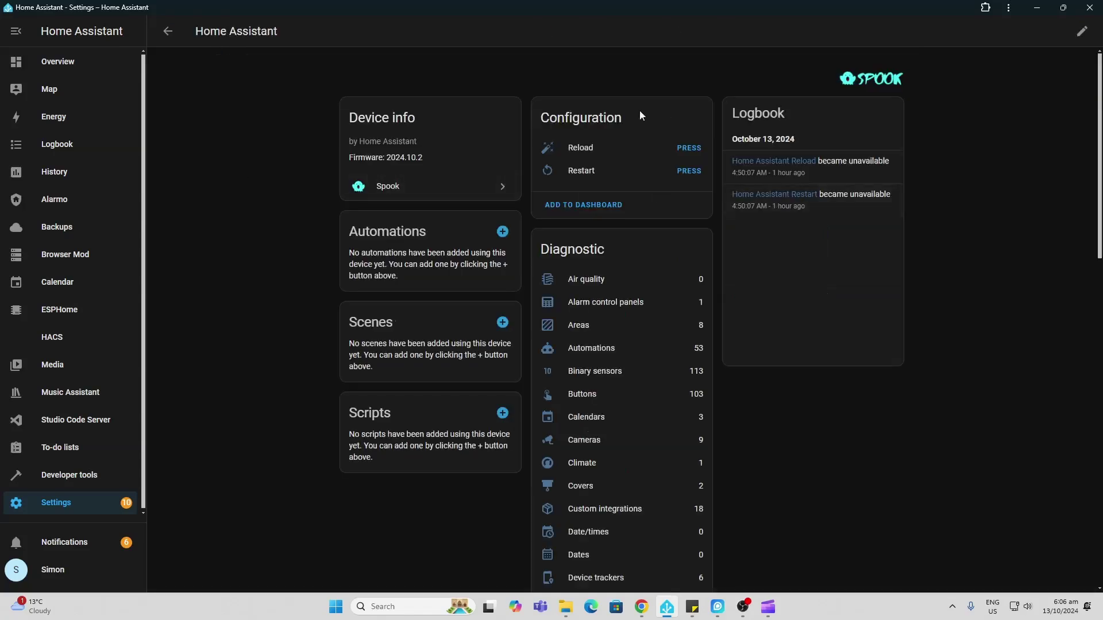
{"action": "scroll", "coordinate": [606, 278], "scroll_direction": "down", "scroll_amount": 1}
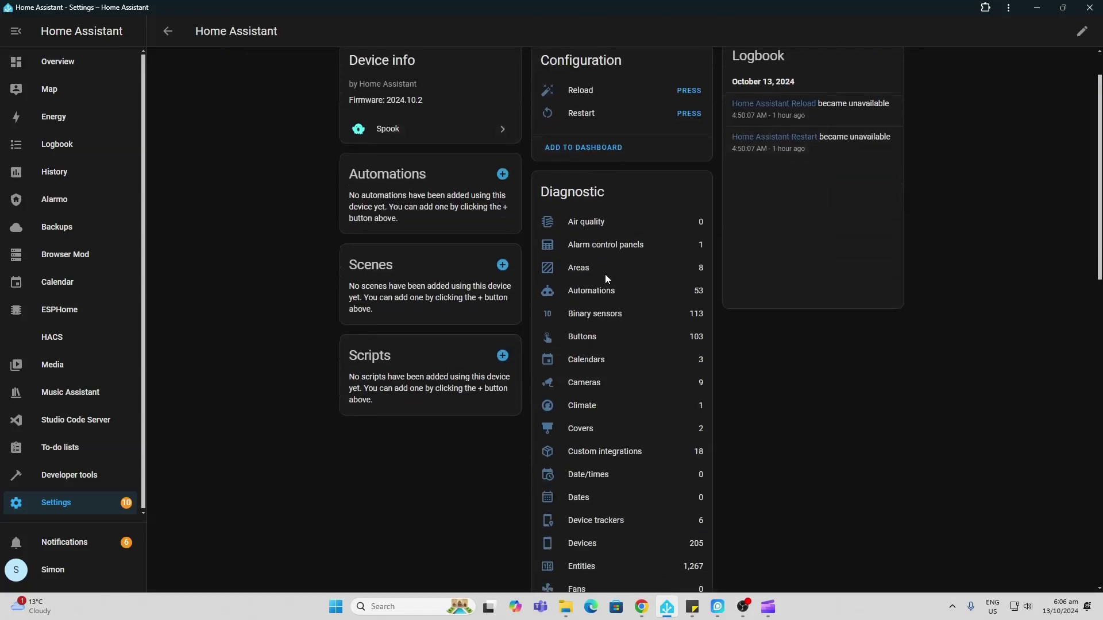
{"action": "scroll", "coordinate": [606, 278], "scroll_direction": "down", "scroll_amount": 2}
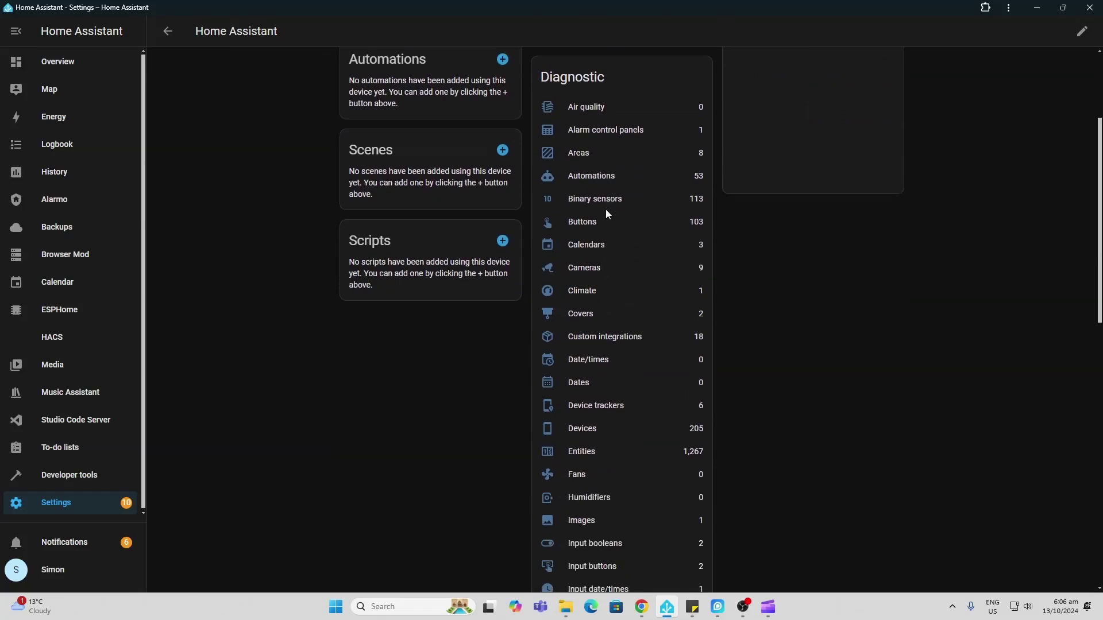
{"action": "scroll", "coordinate": [599, 229], "scroll_direction": "down", "scroll_amount": 2}
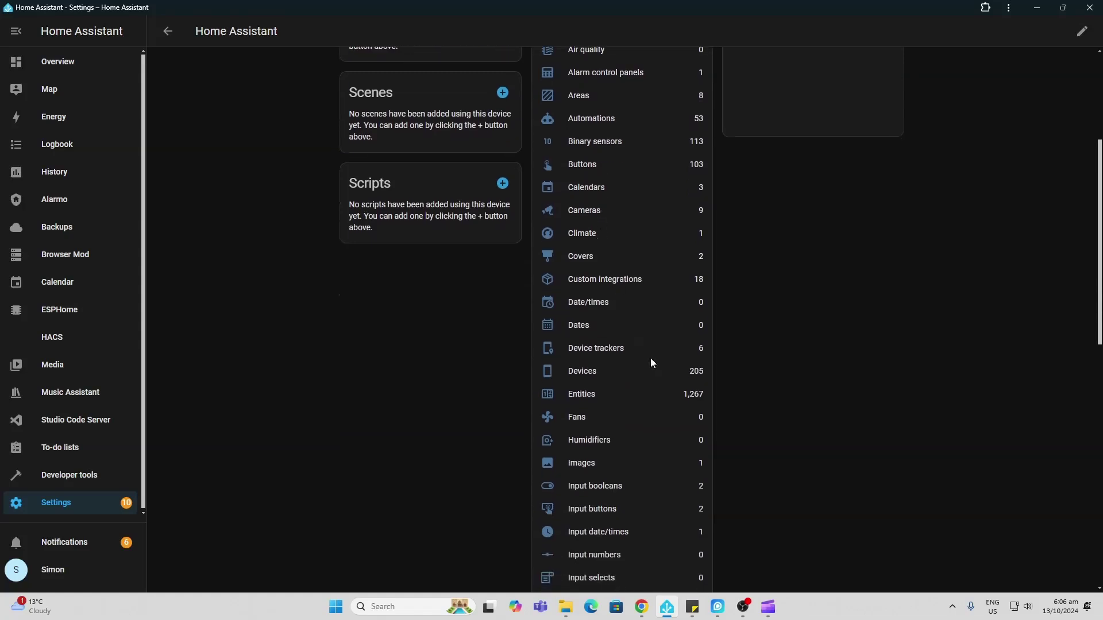
{"action": "scroll", "coordinate": [651, 363], "scroll_direction": "down", "scroll_amount": 4}
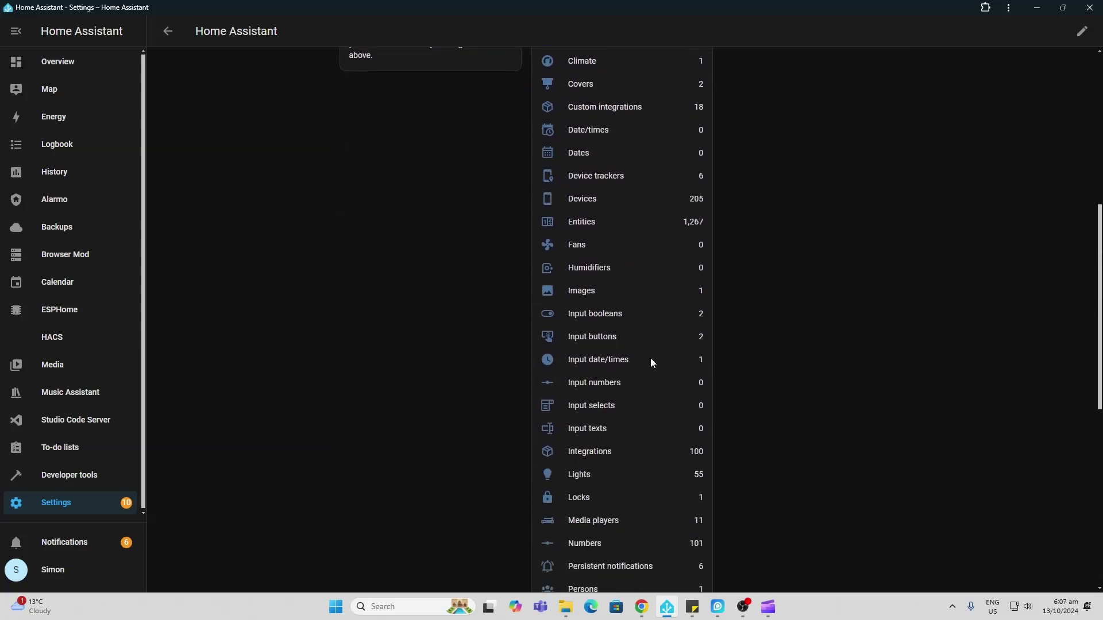
{"action": "scroll", "coordinate": [651, 359], "scroll_direction": "down", "scroll_amount": 4}
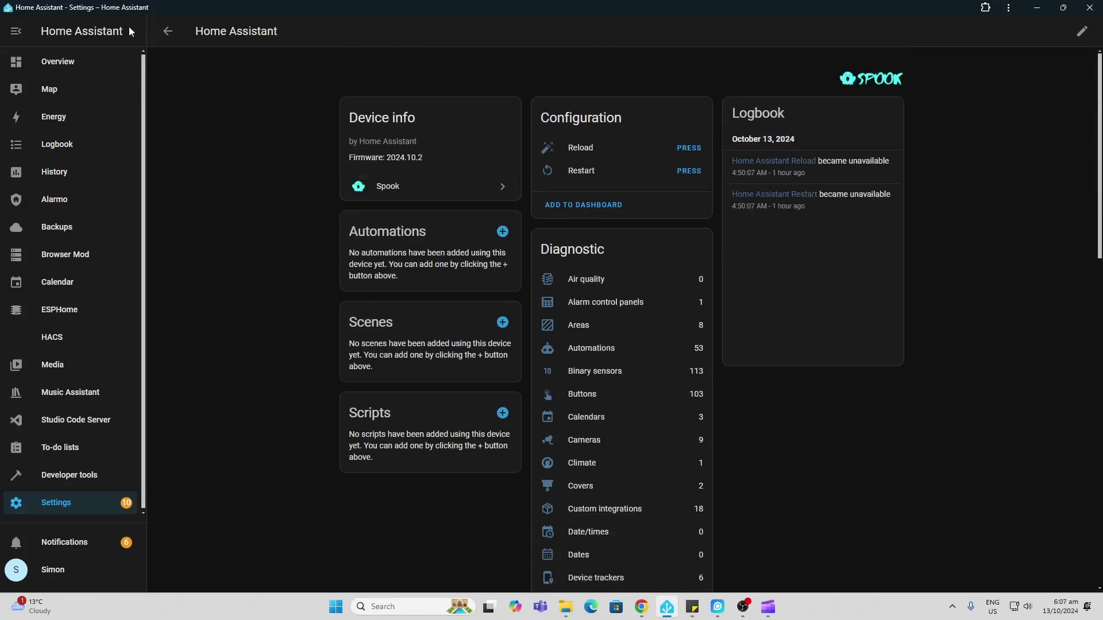
Look over the Home Assistant Cloud device's toggles, then return to the Settings overview
{"action": "left_click", "coordinate": [166, 32]}
{"action": "left_click", "coordinate": [259, 198]}
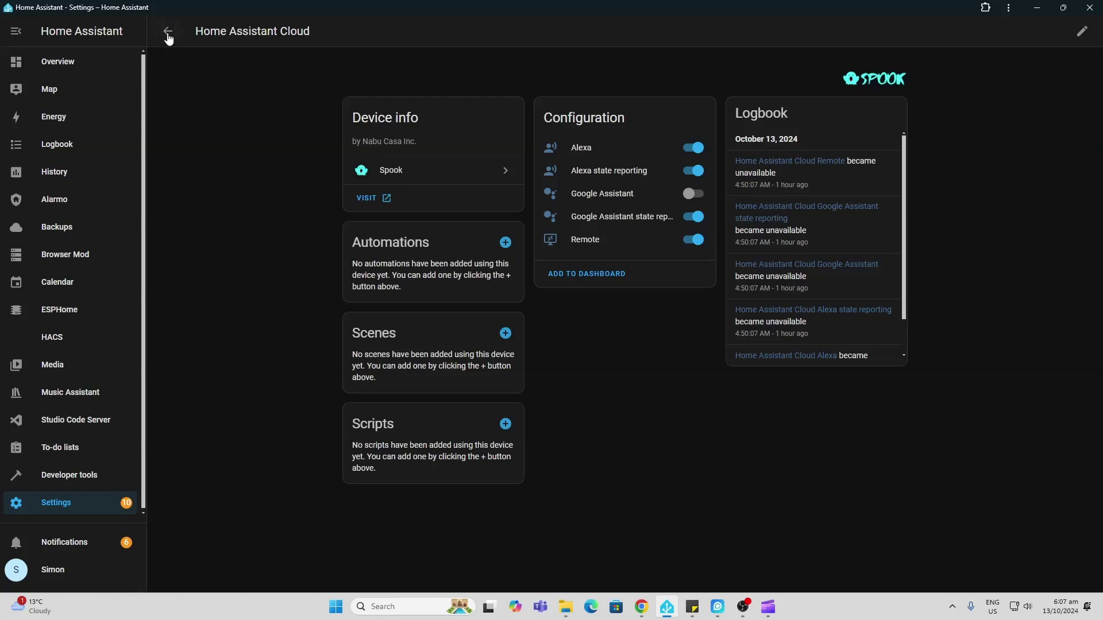
{"action": "left_click", "coordinate": [82, 508]}
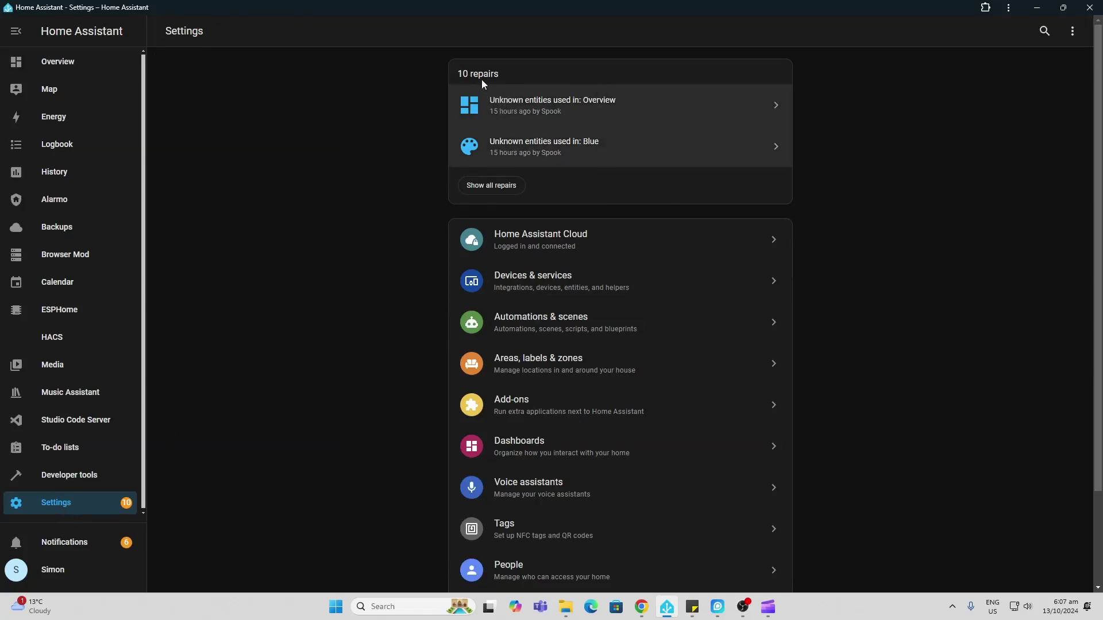
From the full repairs list, open the Blue scene's repair and delete the Blue scene
{"action": "left_click", "coordinate": [494, 186]}
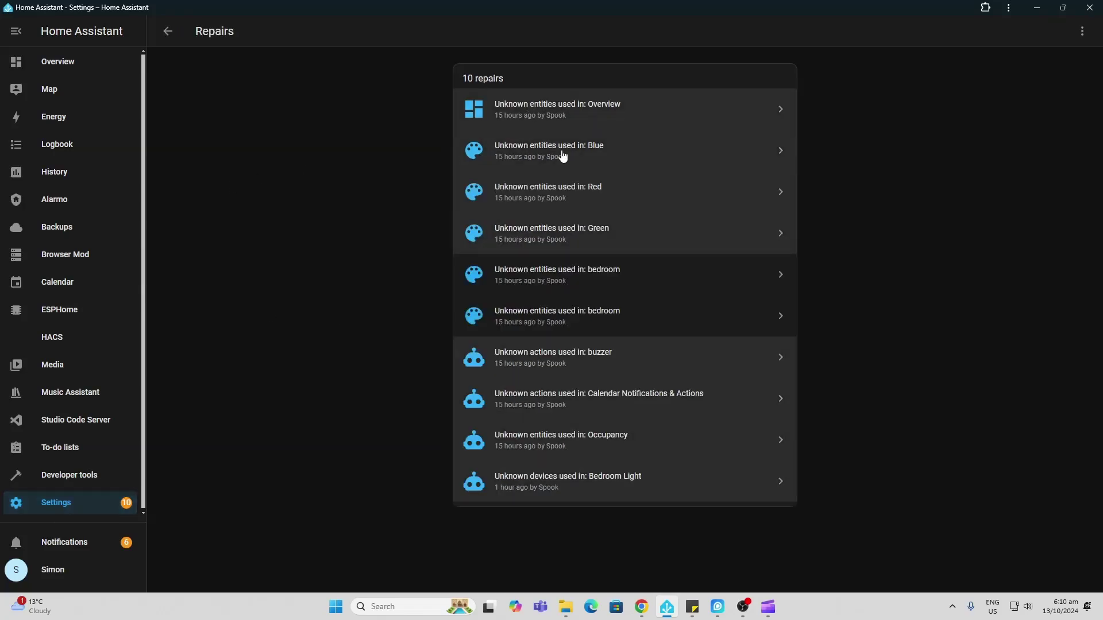
{"action": "left_click", "coordinate": [562, 155]}
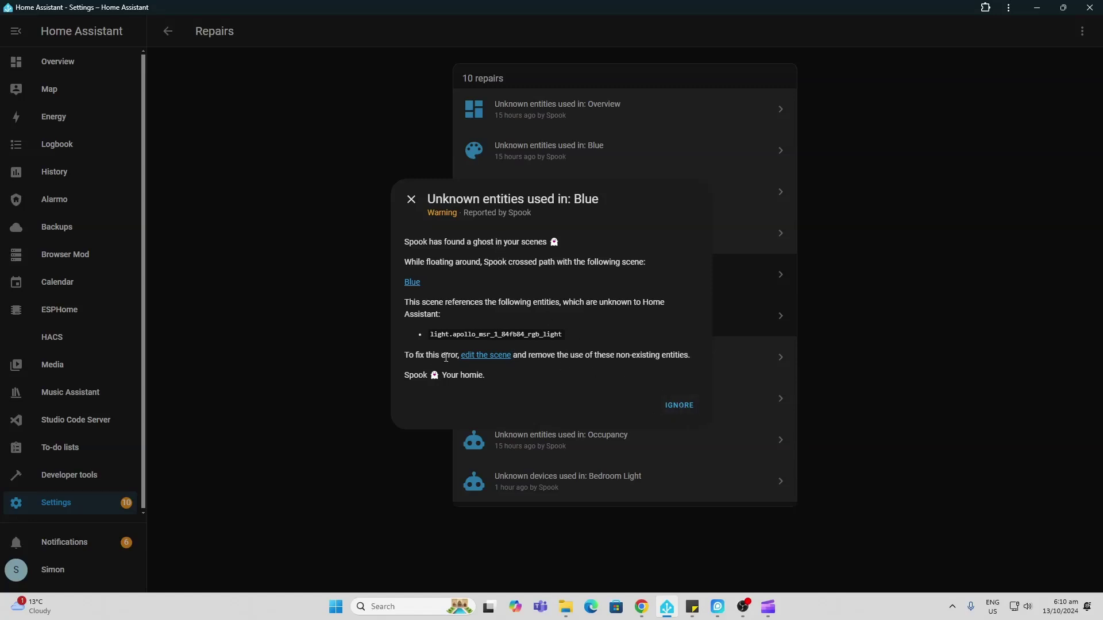
{"action": "left_click", "coordinate": [473, 356]}
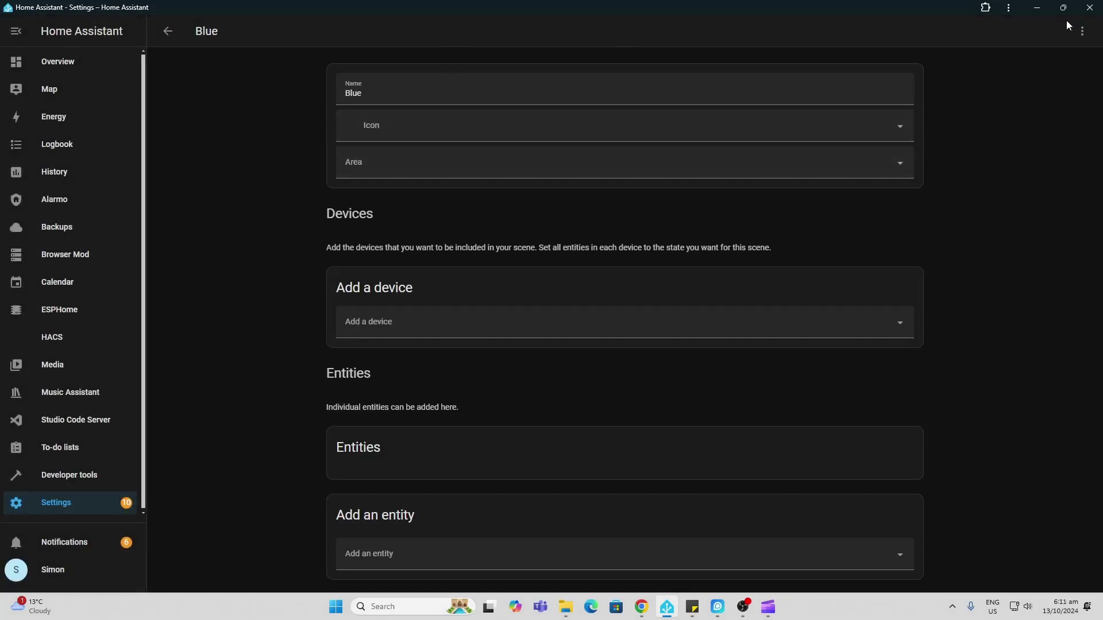
{"action": "left_click", "coordinate": [1082, 31]}
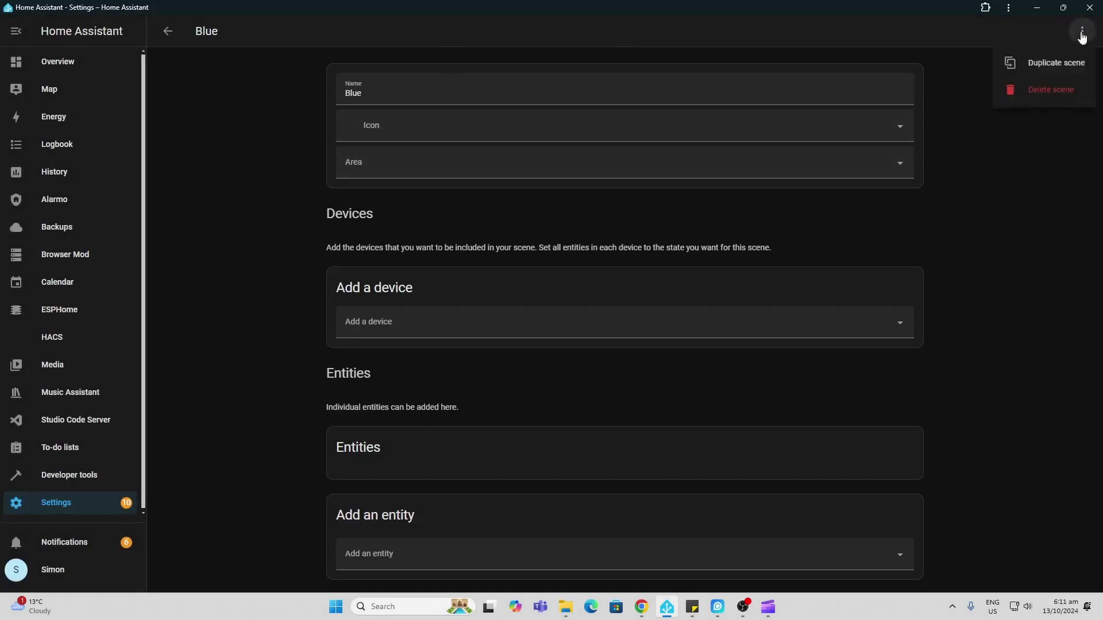
{"action": "left_click", "coordinate": [1055, 92]}
{"action": "left_click", "coordinate": [602, 337]}
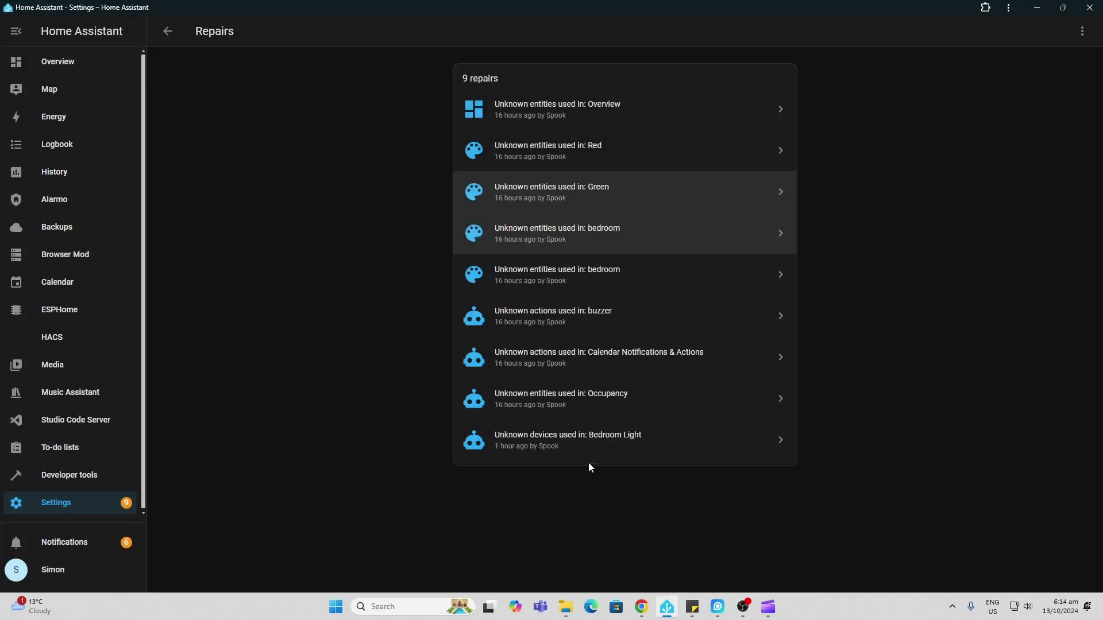
Delete the Occupancy automation from its unknown-entities repair
{"action": "left_click", "coordinate": [568, 398]}
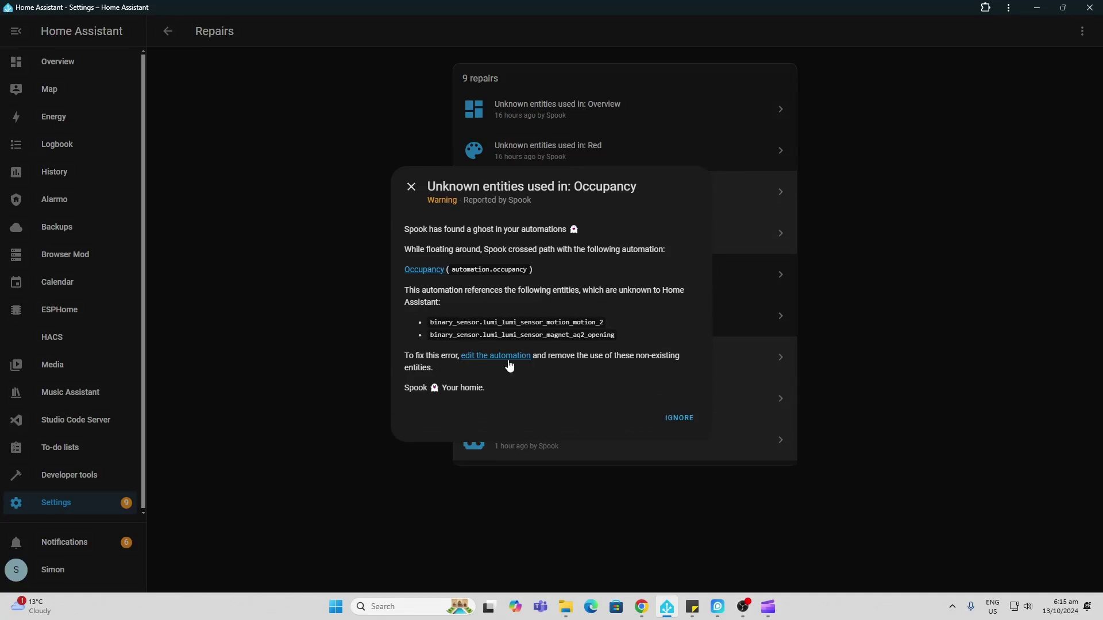
{"action": "left_click", "coordinate": [508, 359]}
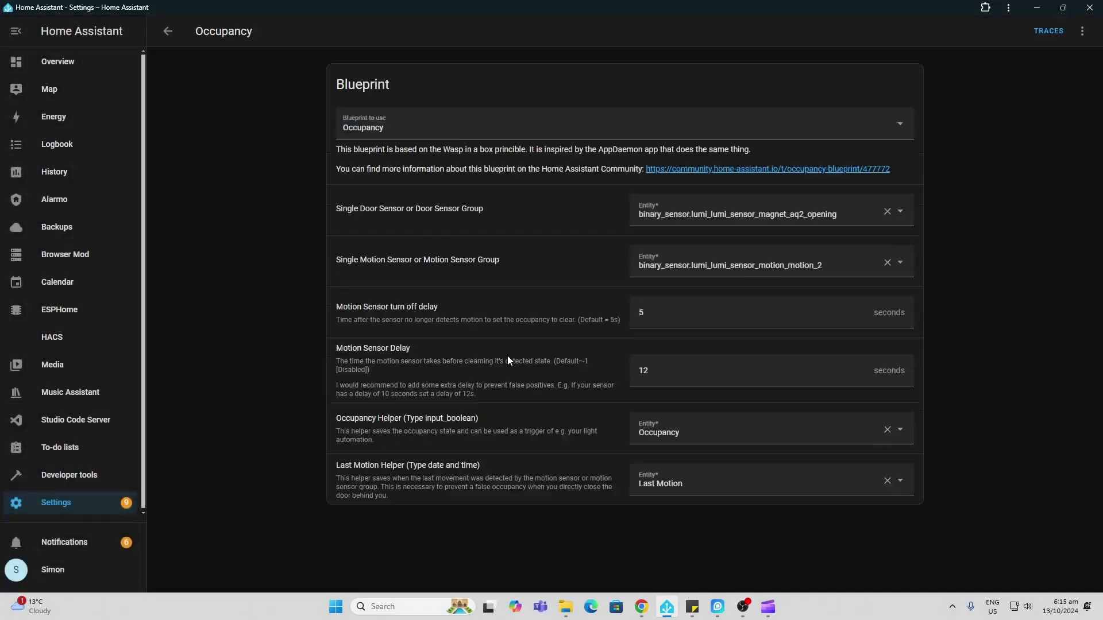
{"action": "left_click", "coordinate": [1082, 32]}
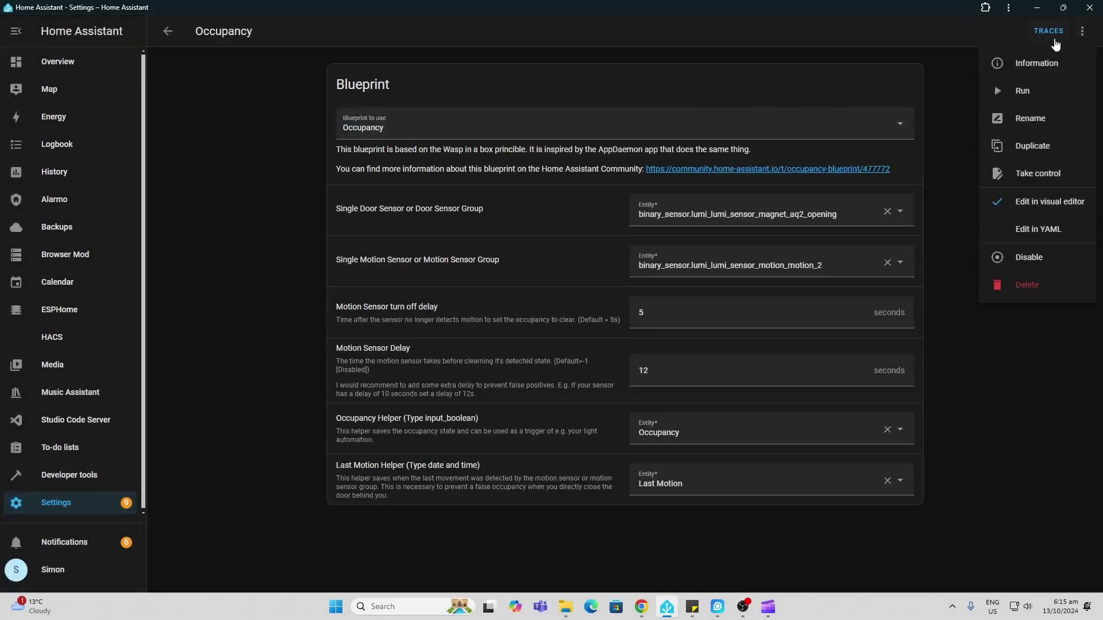
{"action": "left_click", "coordinate": [1026, 284]}
{"action": "left_click", "coordinate": [610, 333]}
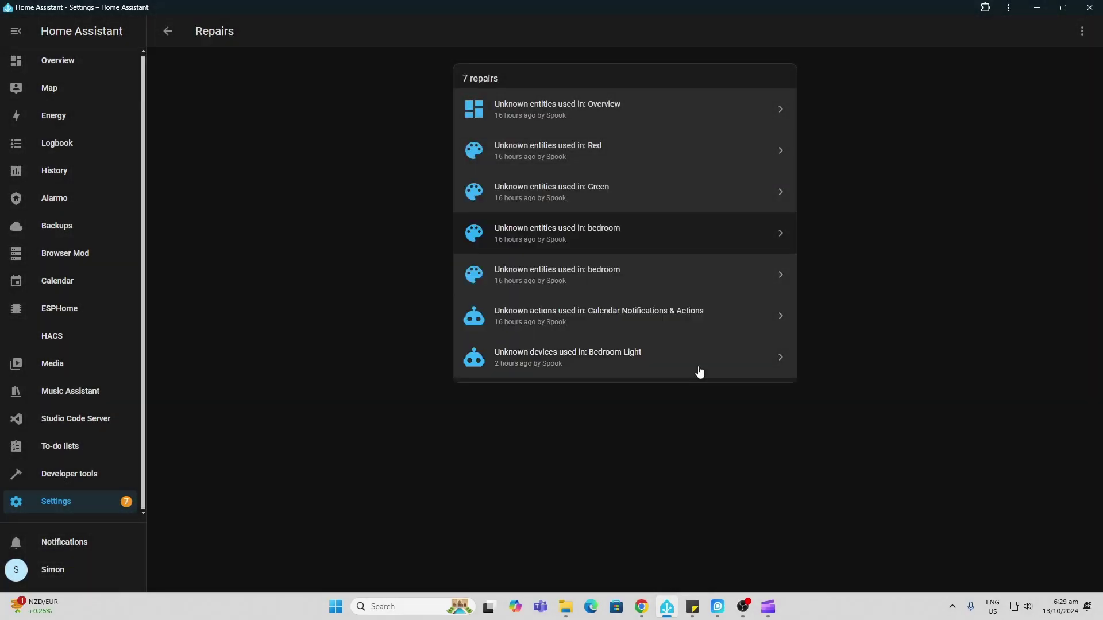
Check the Overview dashboard repair, then put the dashboard's DEFAULT view into edit mode
{"action": "left_click", "coordinate": [588, 109]}
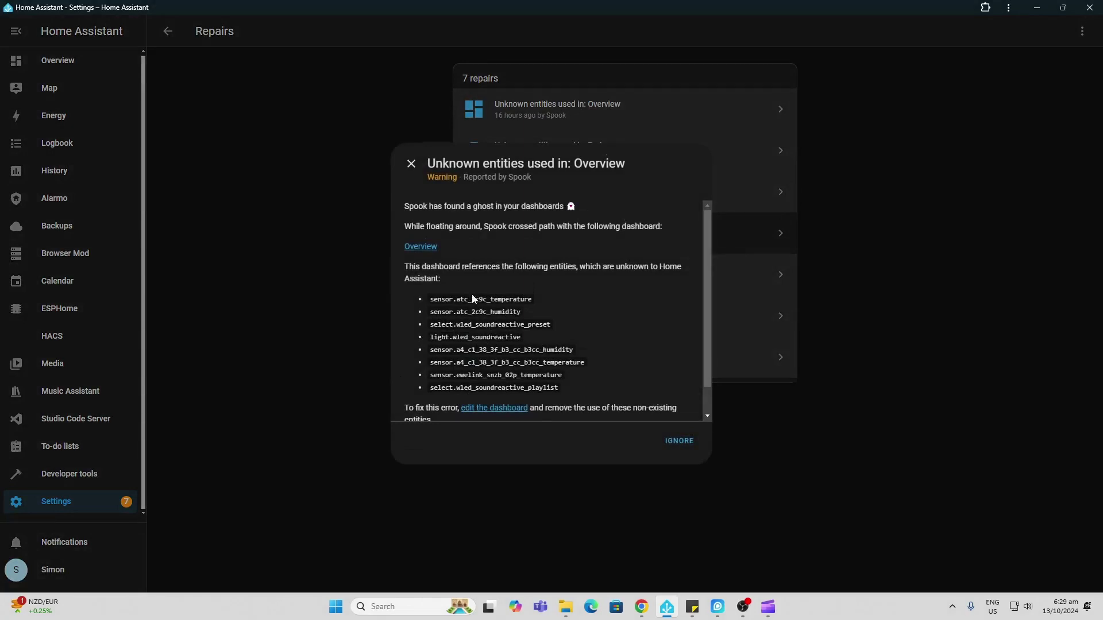
{"action": "left_click", "coordinate": [411, 163]}
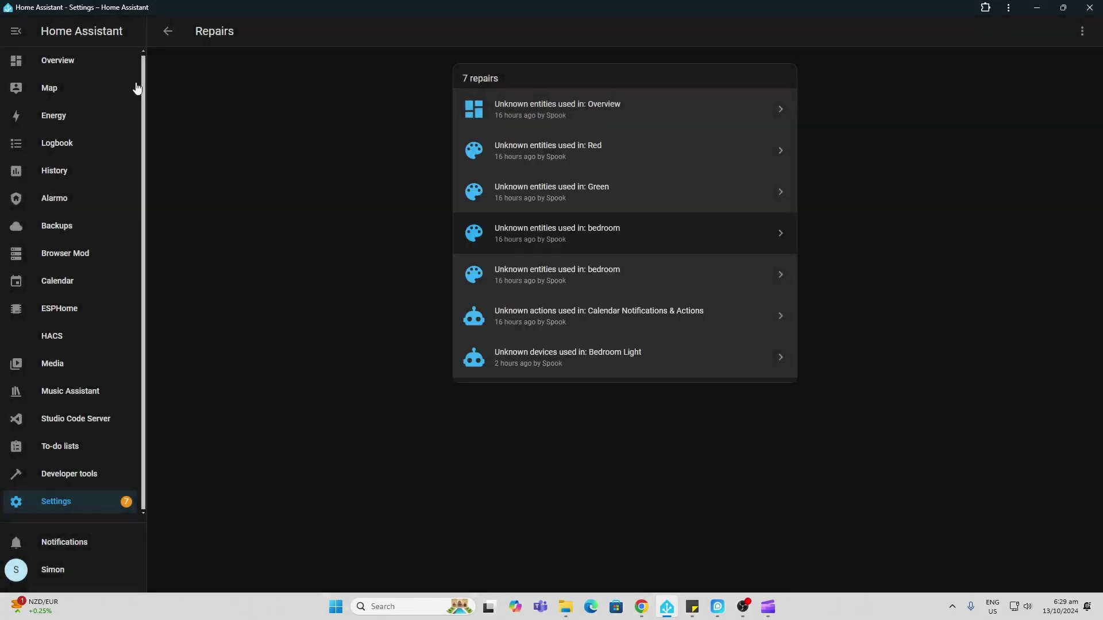
{"action": "left_click", "coordinate": [54, 66]}
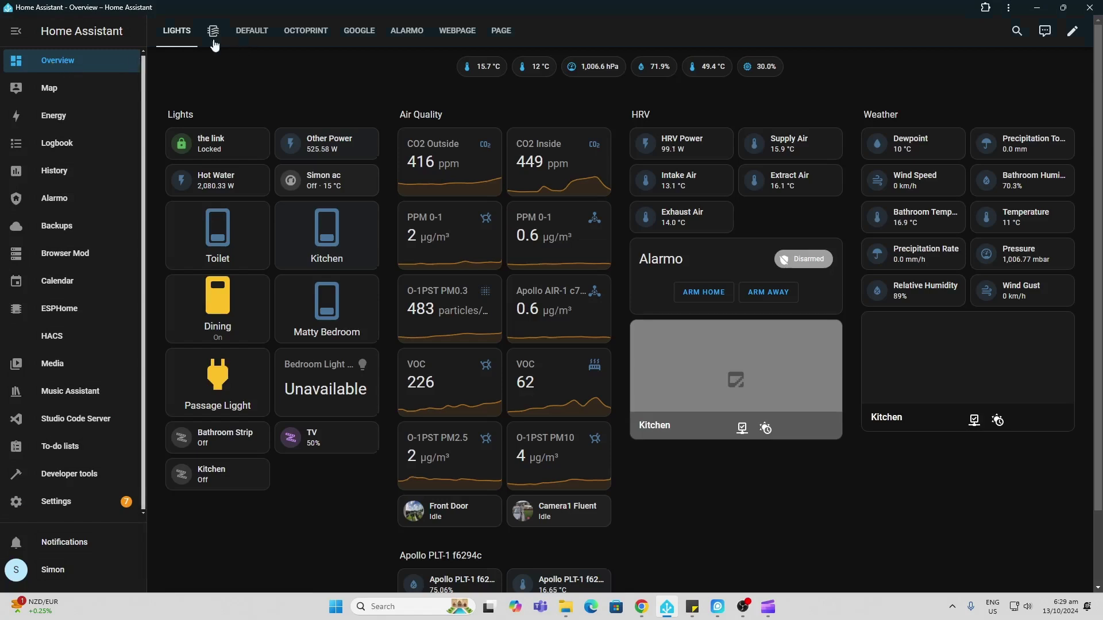
{"action": "left_click", "coordinate": [217, 35]}
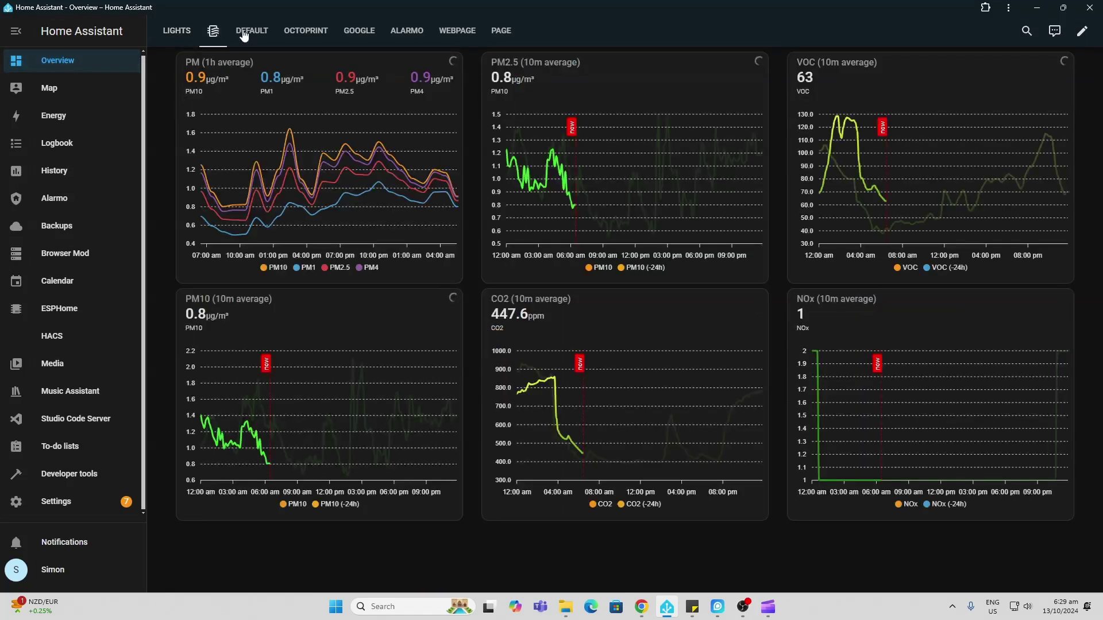
{"action": "left_click", "coordinate": [244, 35]}
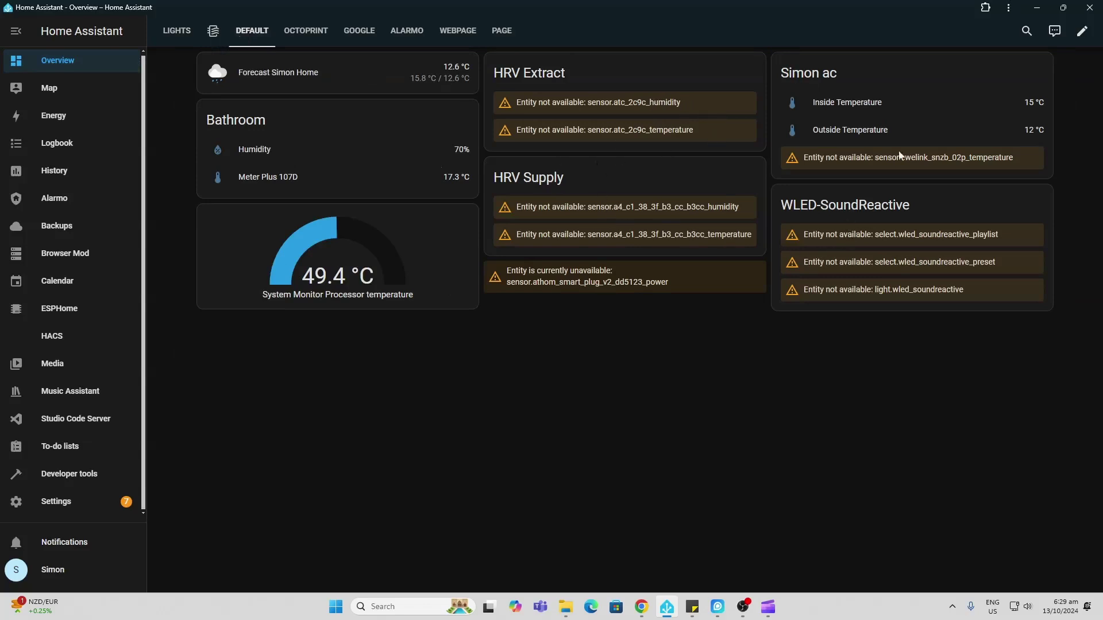
{"action": "left_click", "coordinate": [1081, 31]}
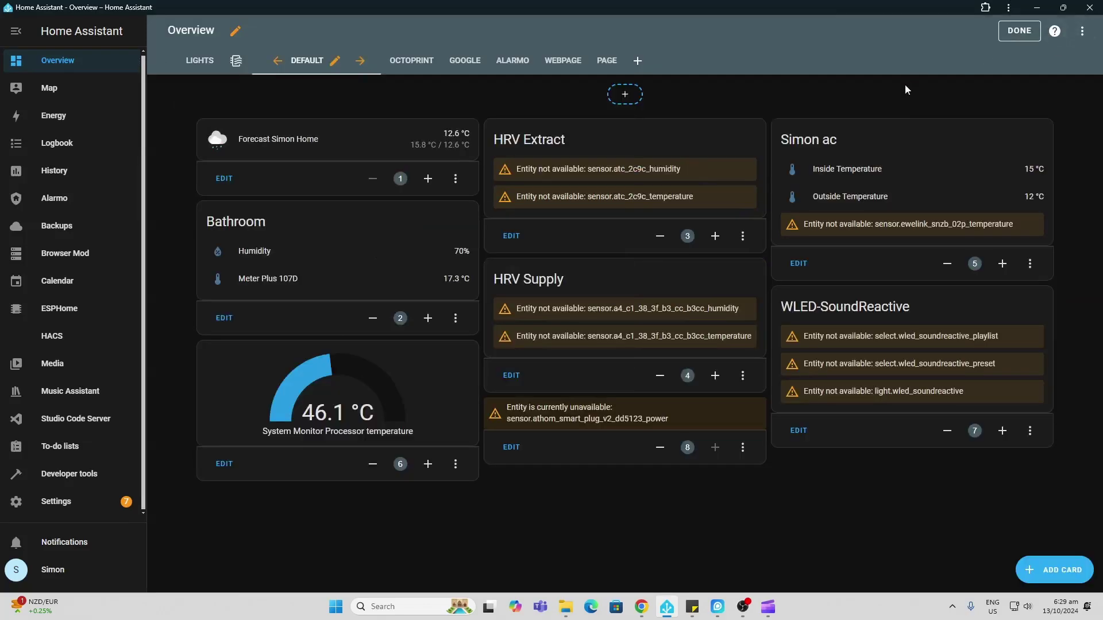
Delete the HRV Extract and HRV Supply cards from the DEFAULT view
{"action": "left_click", "coordinate": [743, 236]}
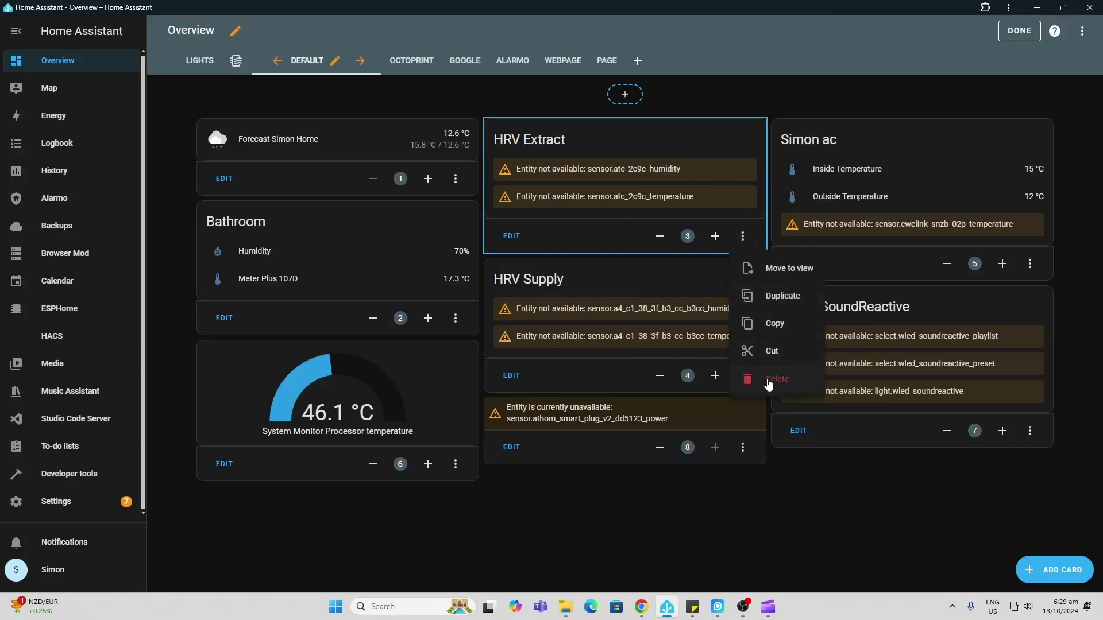
{"action": "left_click", "coordinate": [769, 382]}
{"action": "left_click", "coordinate": [652, 385]}
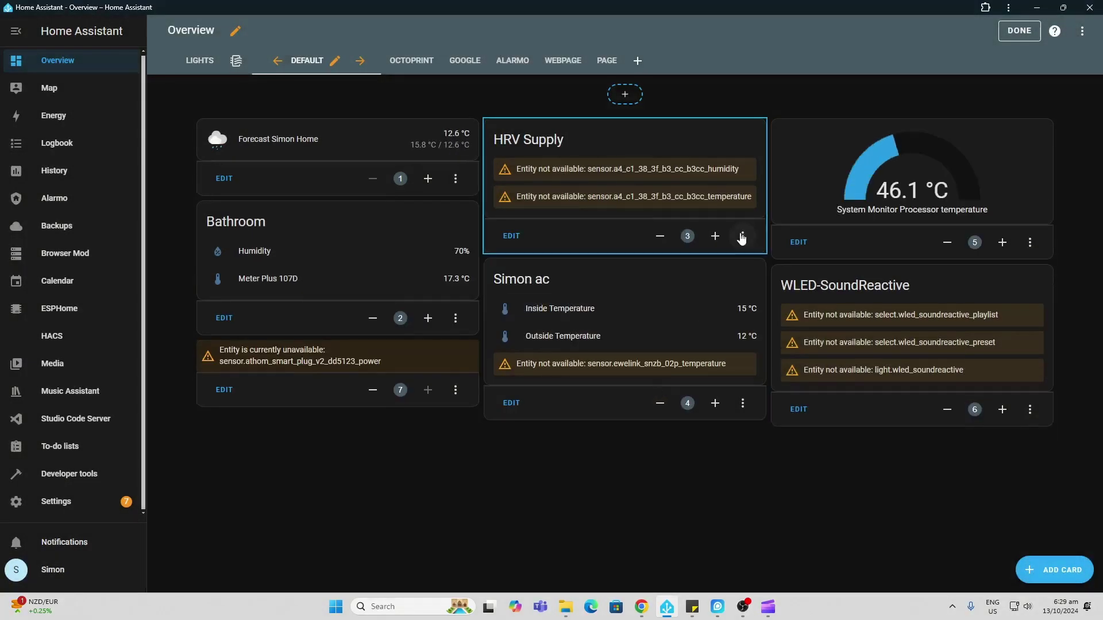
{"action": "left_click", "coordinate": [742, 236]}
{"action": "left_click", "coordinate": [771, 350]}
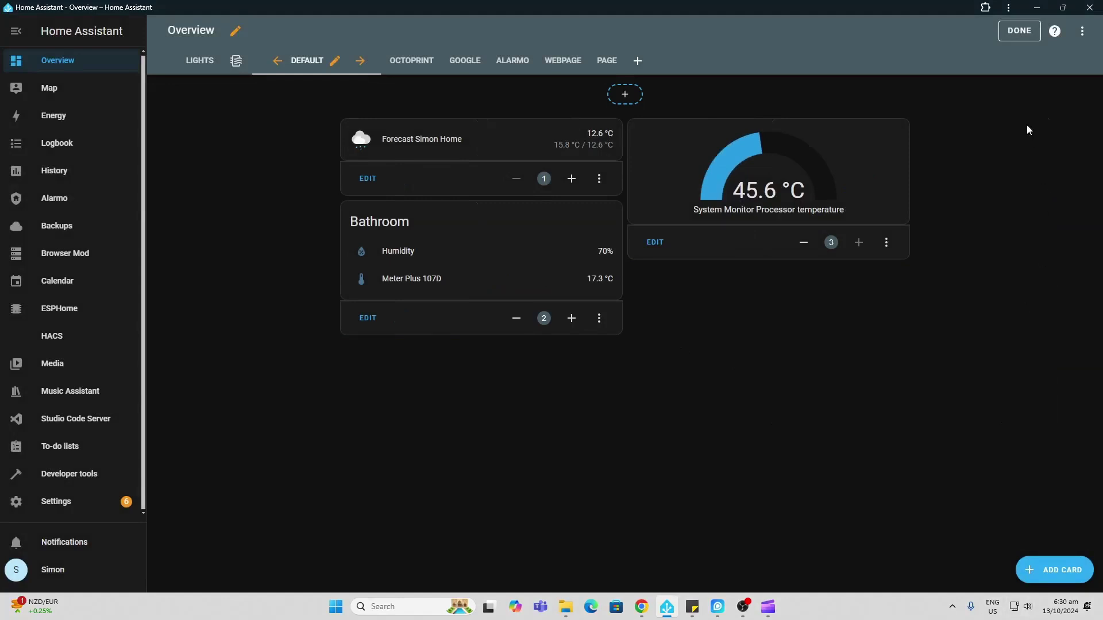
Run the 'Delete all orphaned entities' action, removing automation.occupancy, automation.buzzer and scene.blue
{"action": "left_click", "coordinate": [67, 476]}
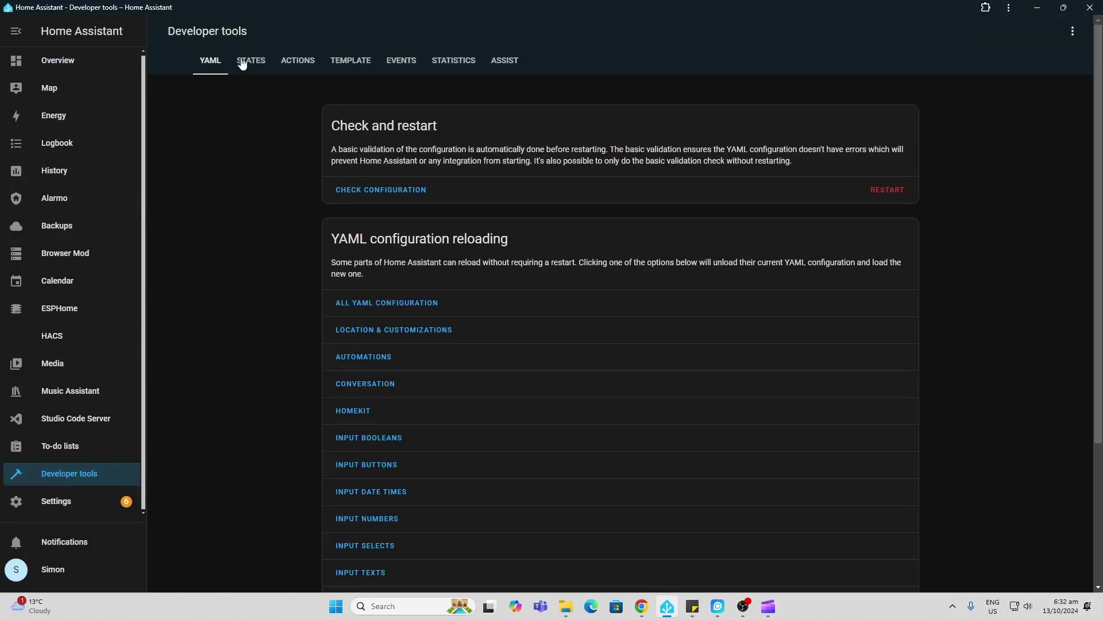
{"action": "left_click", "coordinate": [306, 64]}
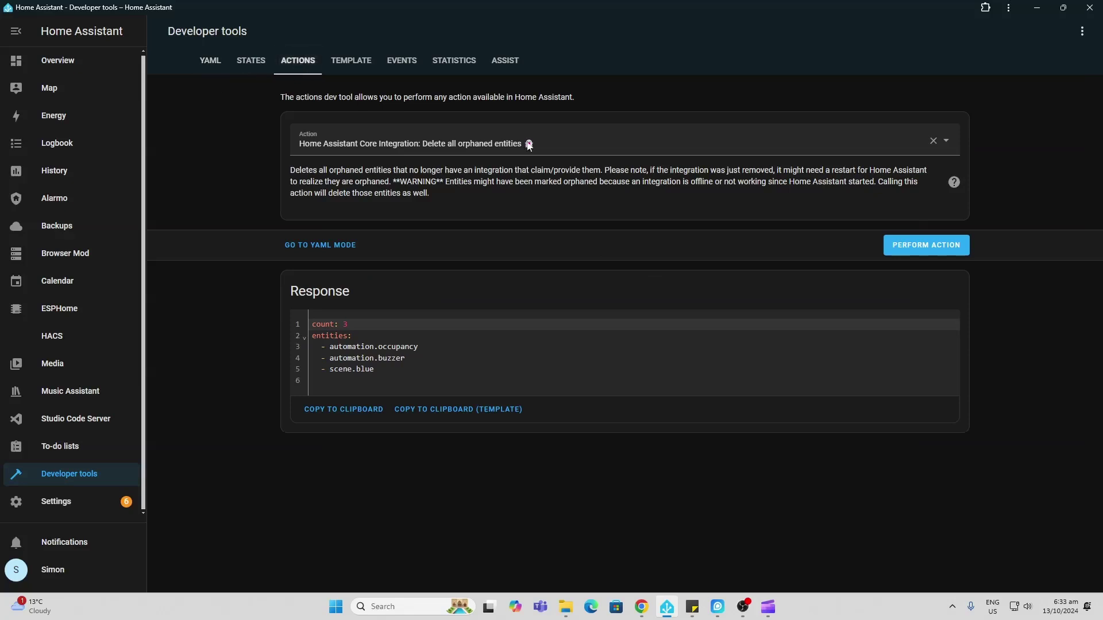
{"action": "left_click", "coordinate": [956, 143]}
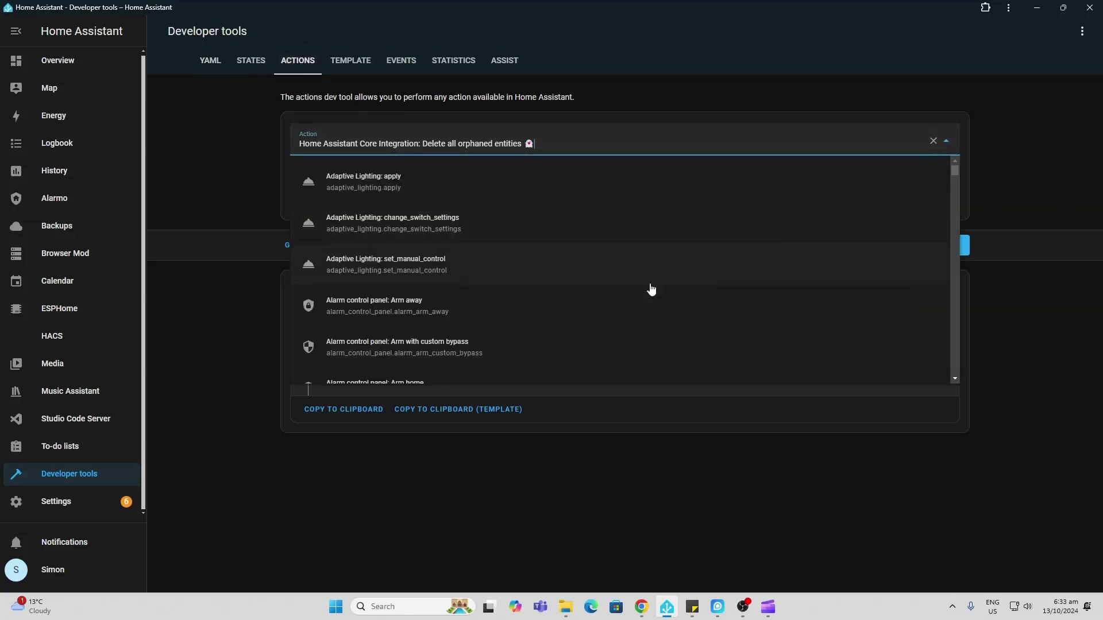
{"action": "scroll", "coordinate": [574, 299], "scroll_direction": "down", "scroll_amount": 10}
{"action": "scroll", "coordinate": [552, 303], "scroll_direction": "down", "scroll_amount": 5}
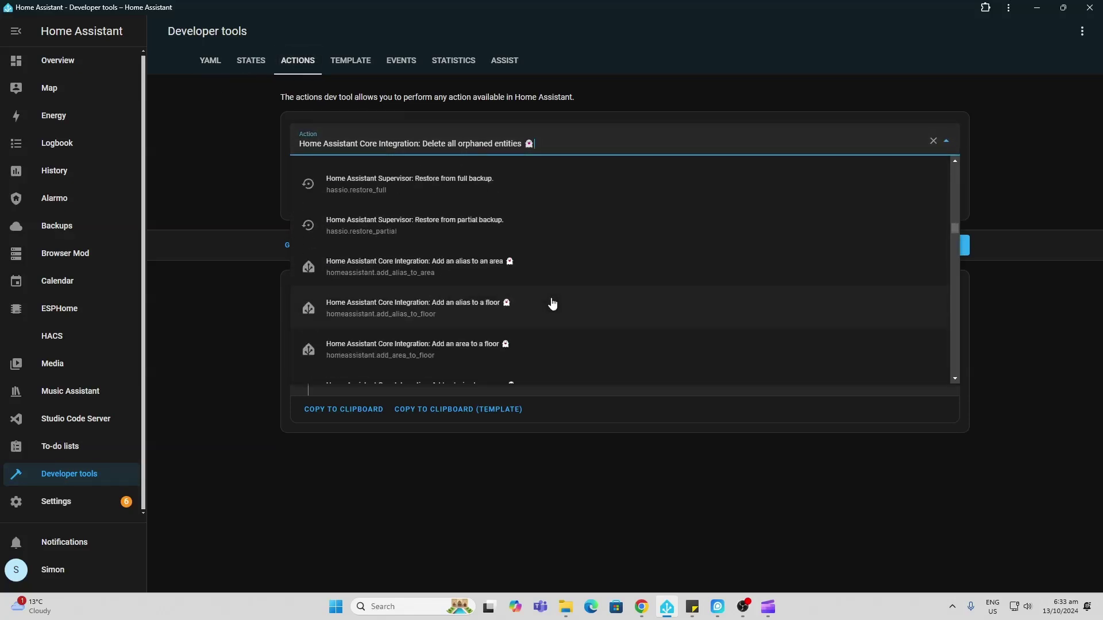
{"action": "scroll", "coordinate": [552, 304], "scroll_direction": "down", "scroll_amount": 1}
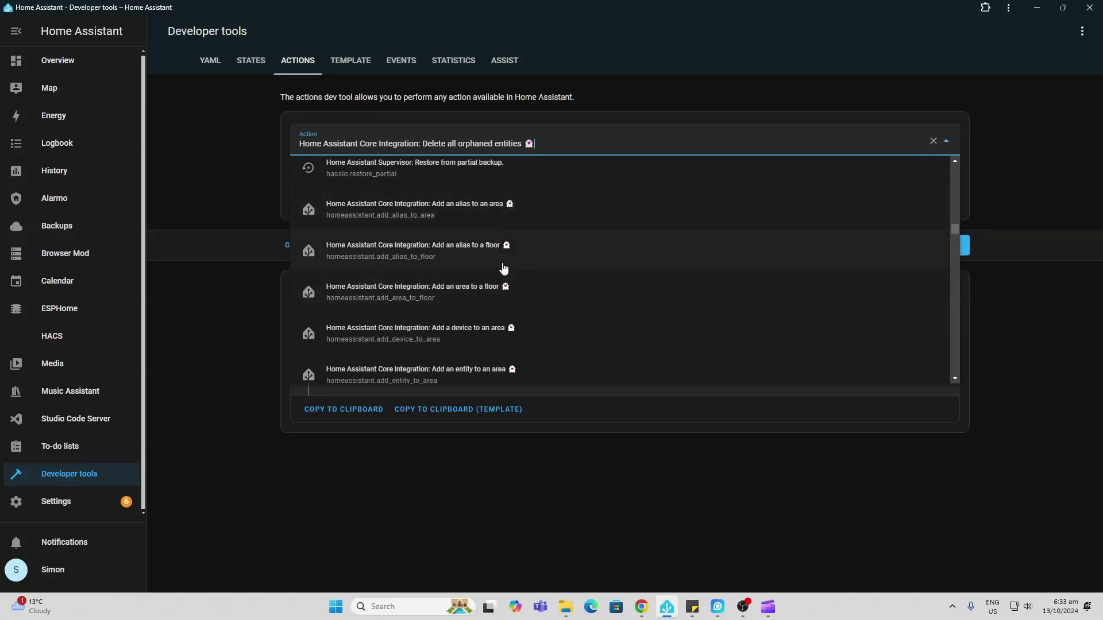
{"action": "scroll", "coordinate": [504, 282], "scroll_direction": "down", "scroll_amount": 2}
{"action": "scroll", "coordinate": [504, 281], "scroll_direction": "down", "scroll_amount": 3}
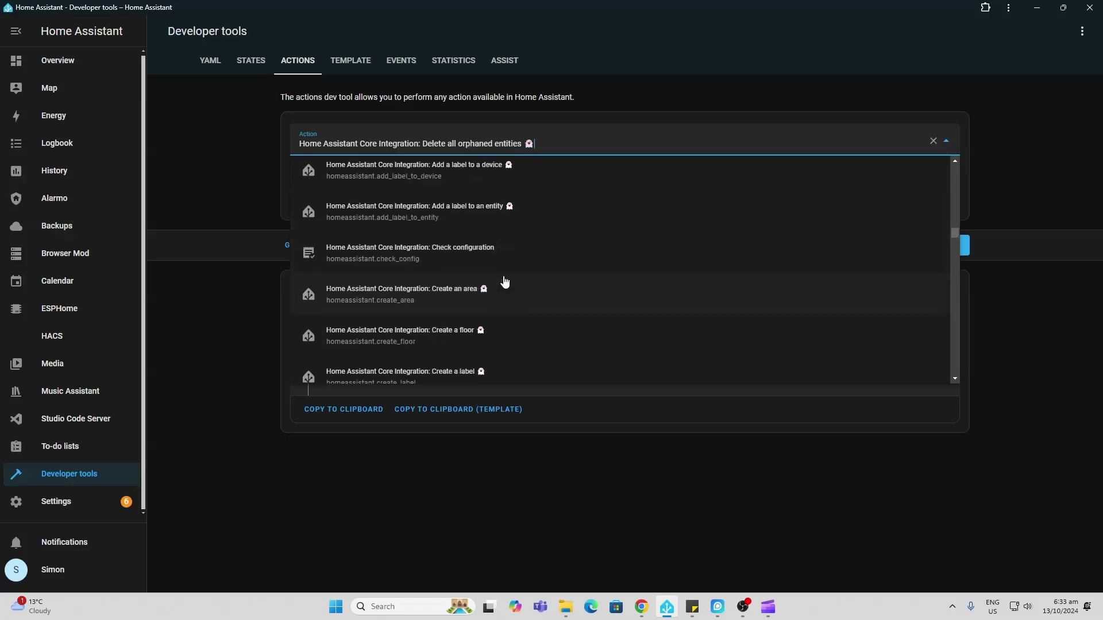
{"action": "scroll", "coordinate": [505, 282], "scroll_direction": "down", "scroll_amount": 3}
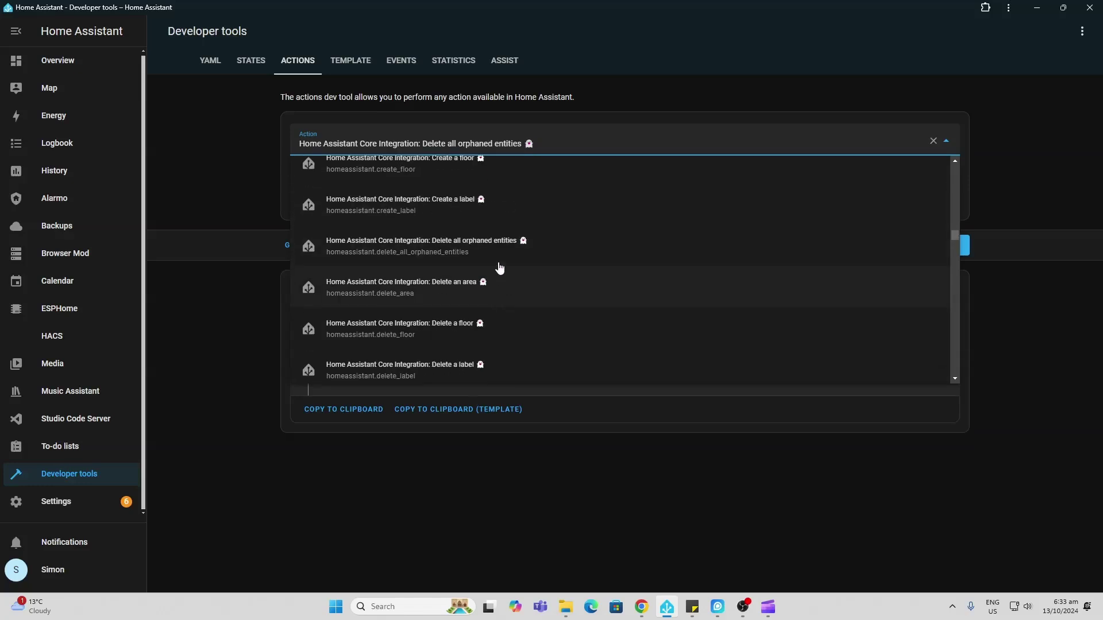
{"action": "left_click", "coordinate": [493, 249]}
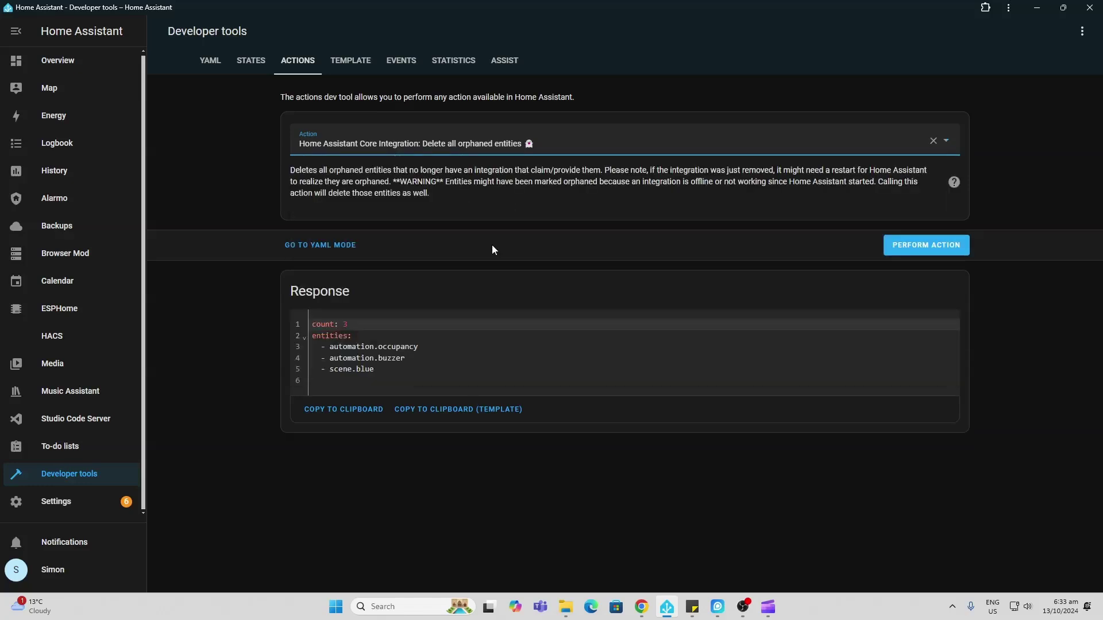
{"action": "left_click", "coordinate": [936, 247]}
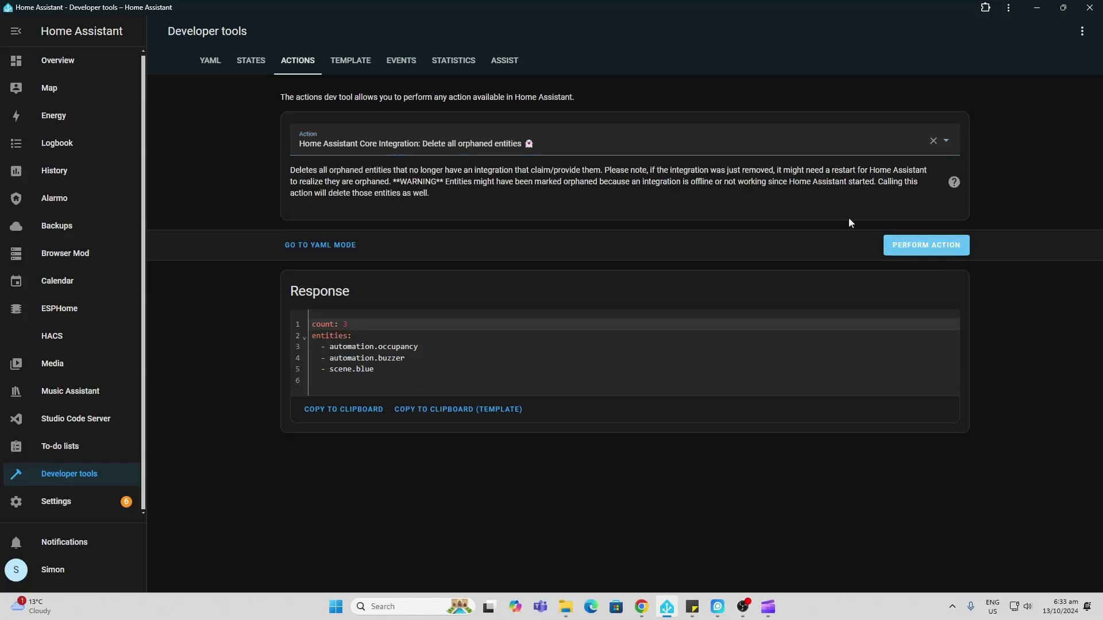